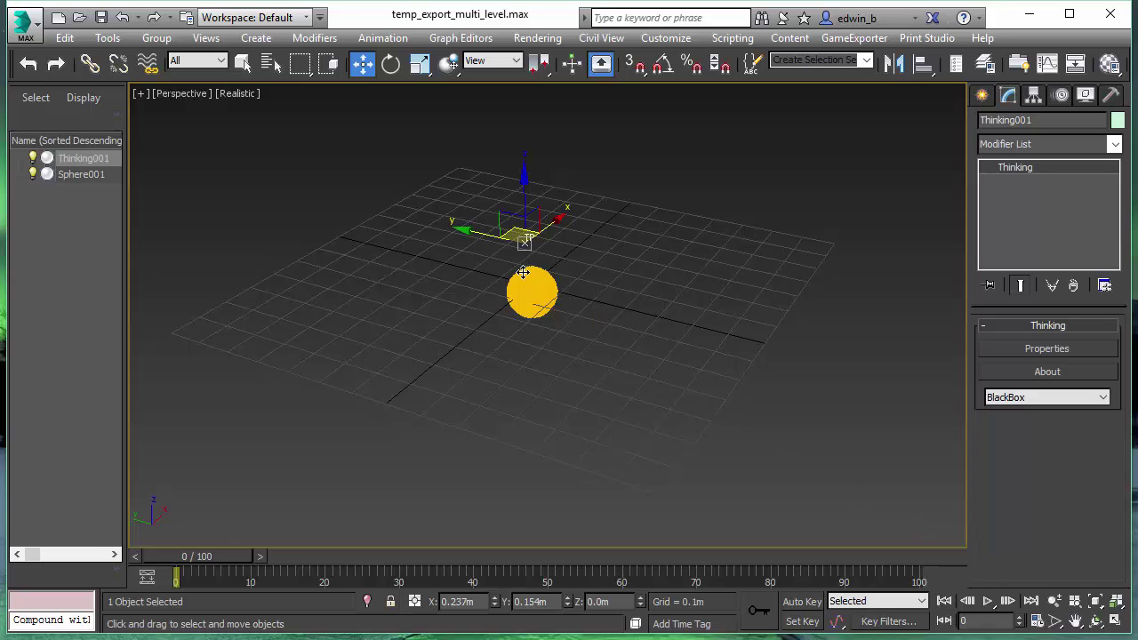
Step: Play the particle simulation to frame 24, then zoom in and frame the whole particle cloud
{"action": "left_click", "coordinate": [989, 602]}
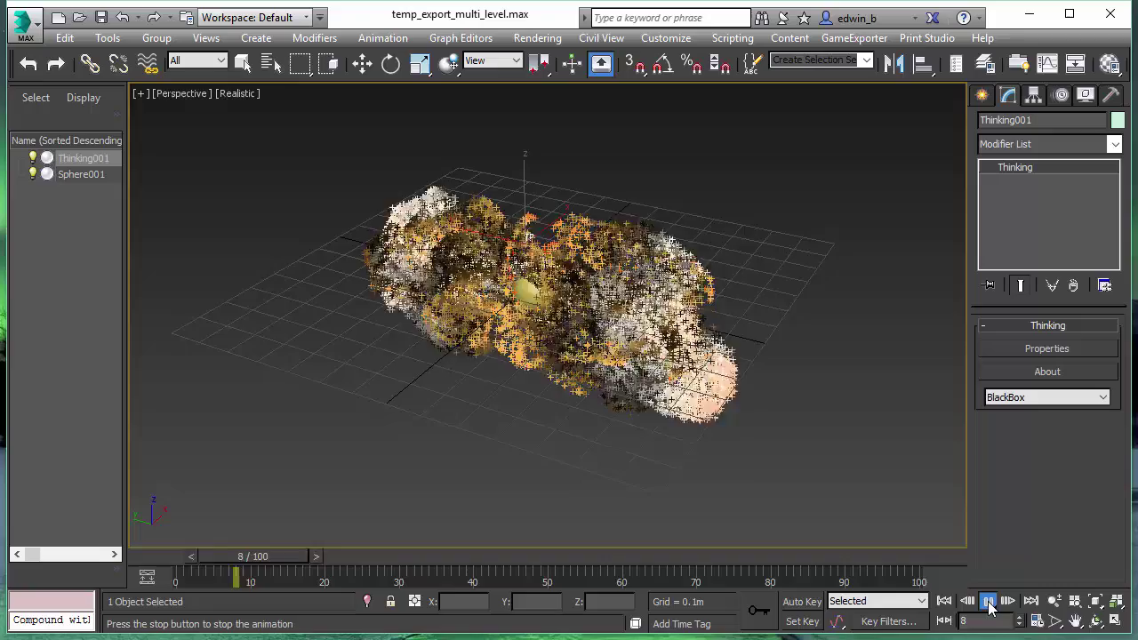
{"action": "left_click", "coordinate": [988, 602]}
{"action": "key", "text": "w"}
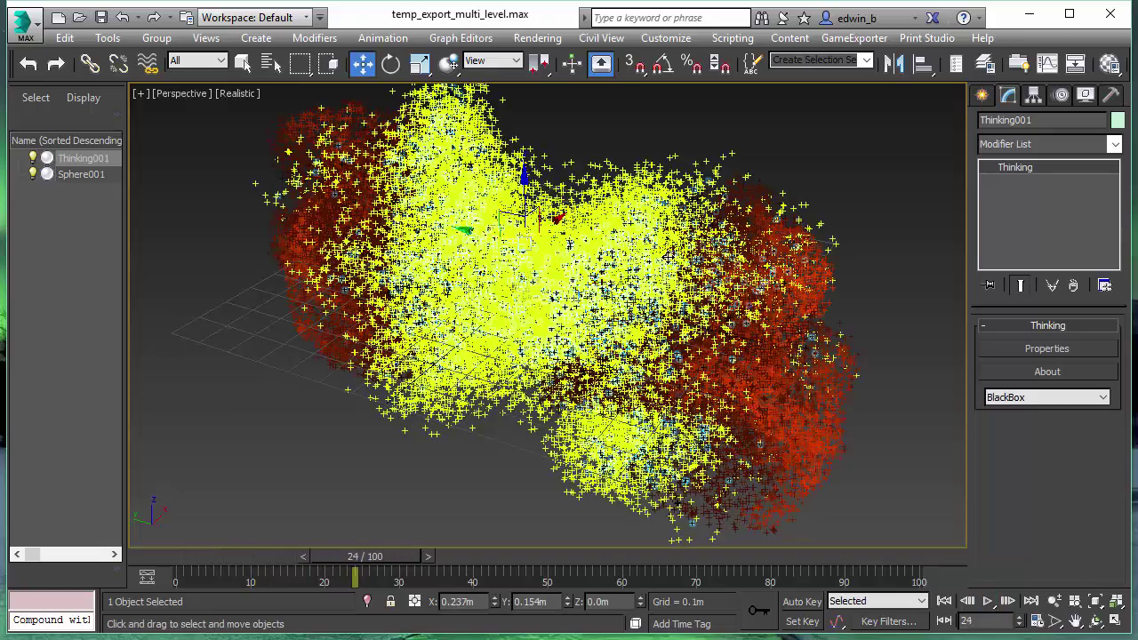
{"action": "scroll", "coordinate": [626, 290], "scroll_direction": "up", "scroll_amount": 3}
{"action": "scroll", "coordinate": [627, 289], "scroll_direction": "up", "scroll_amount": 5}
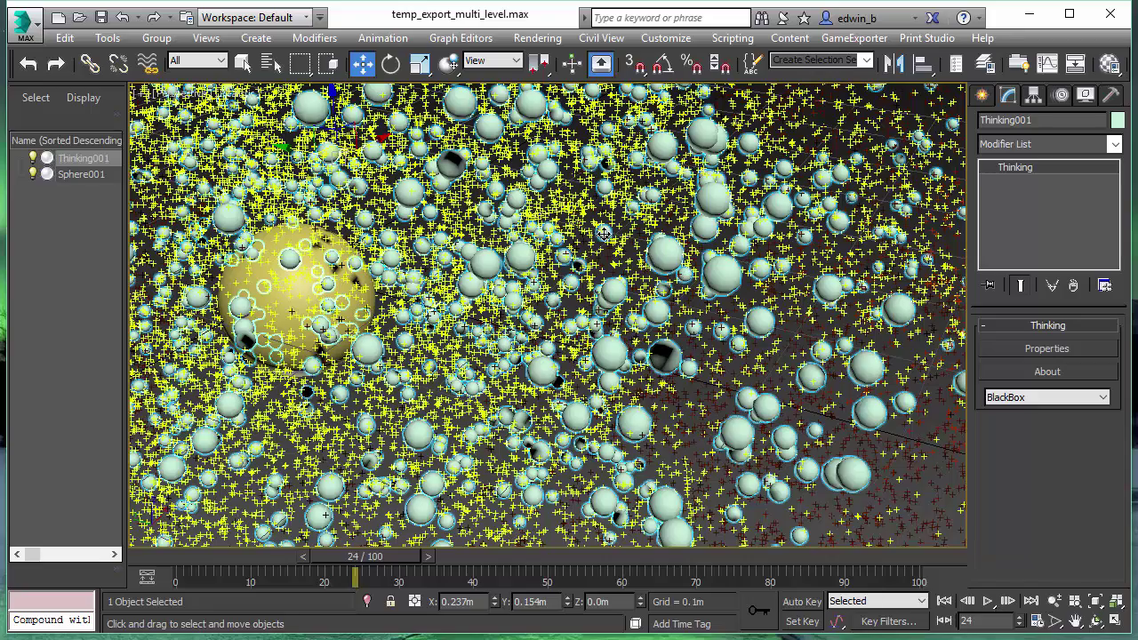
{"action": "key", "text": "z"}
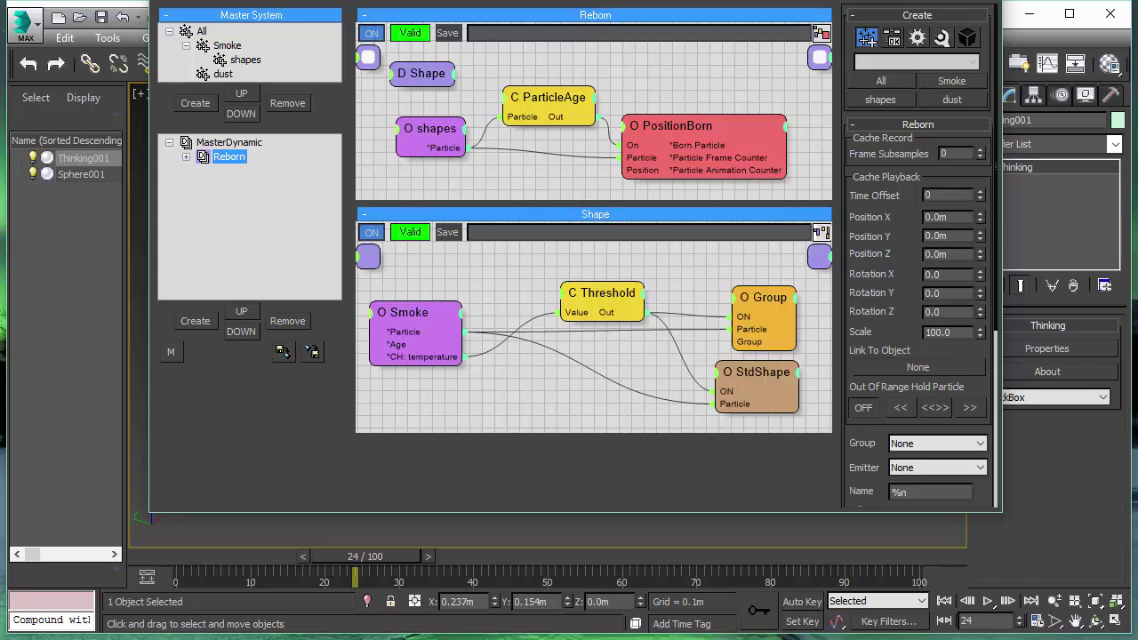
Step: Expand Reborn > Shape > SmokeBase in the tP tree and show SmokeBase's node graph
{"action": "left_click", "coordinate": [187, 157]}
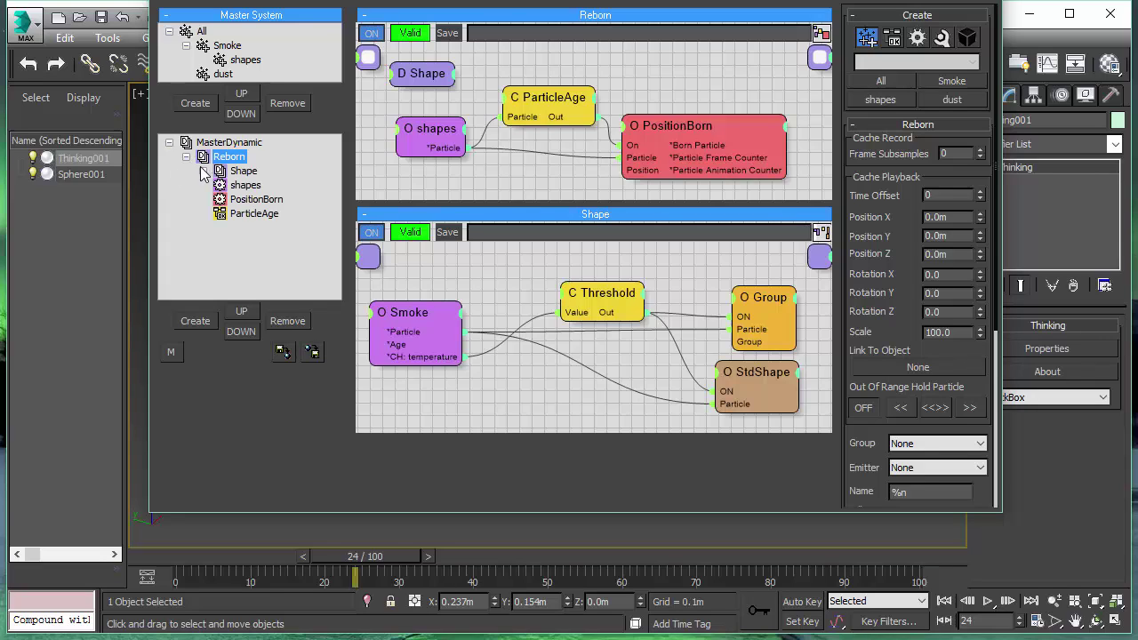
{"action": "left_click", "coordinate": [203, 171]}
{"action": "left_click", "coordinate": [219, 242]}
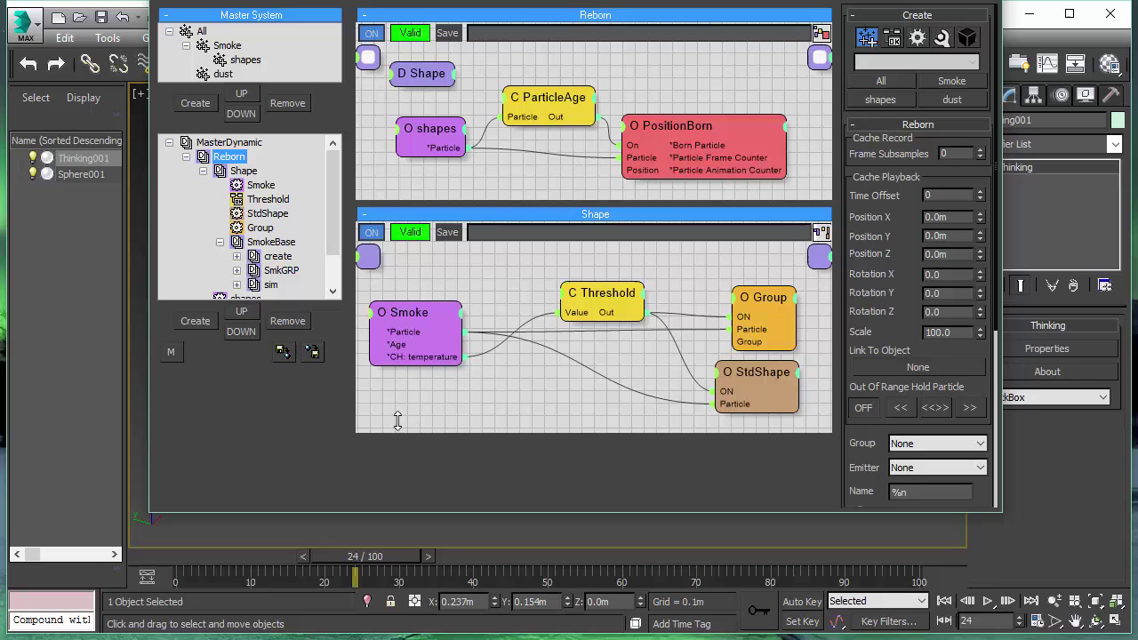
{"action": "left_click", "coordinate": [285, 244]}
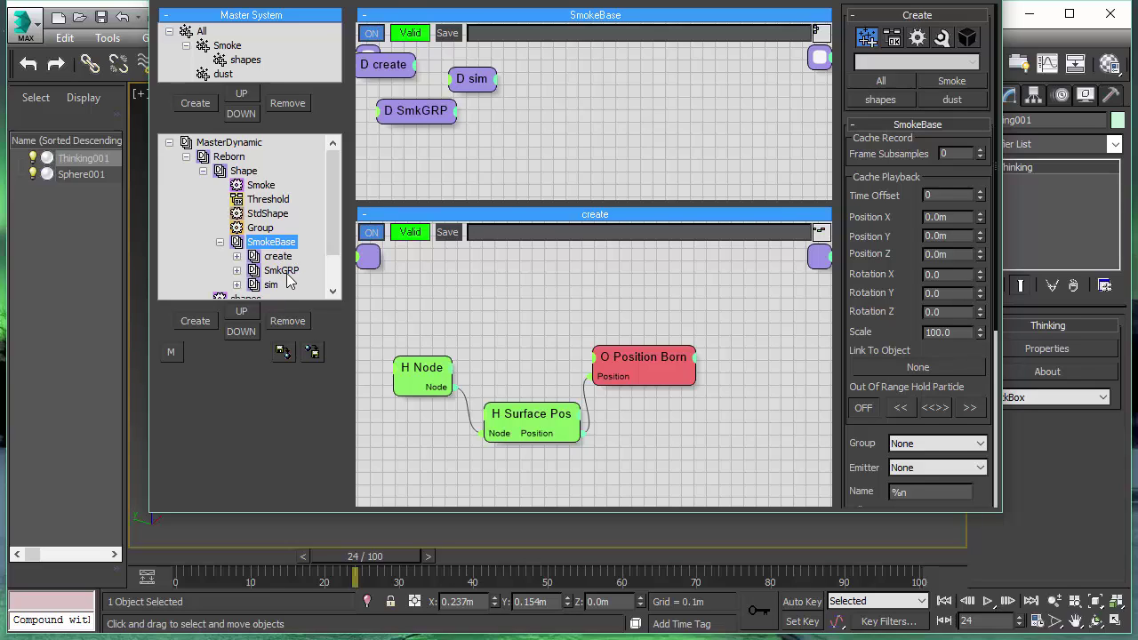
Step: Inspect the create, SmkGRP and sim groups' nodes, then collapse the SmokeBase branch
{"action": "left_click", "coordinate": [278, 257]}
{"action": "left_click", "coordinate": [281, 270]}
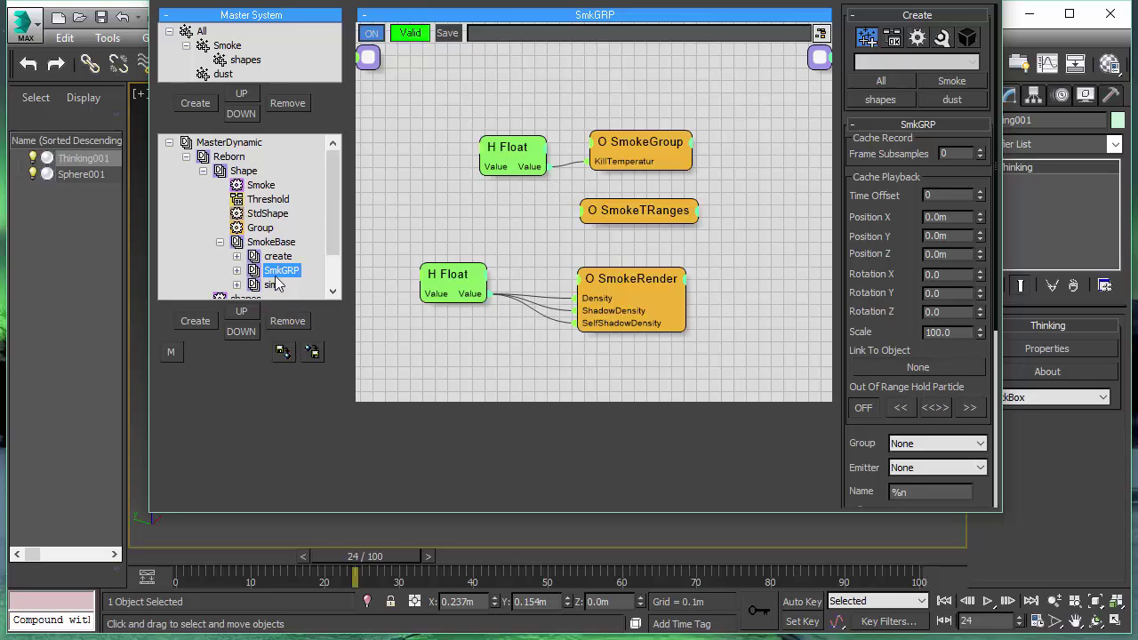
{"action": "left_click", "coordinate": [271, 284]}
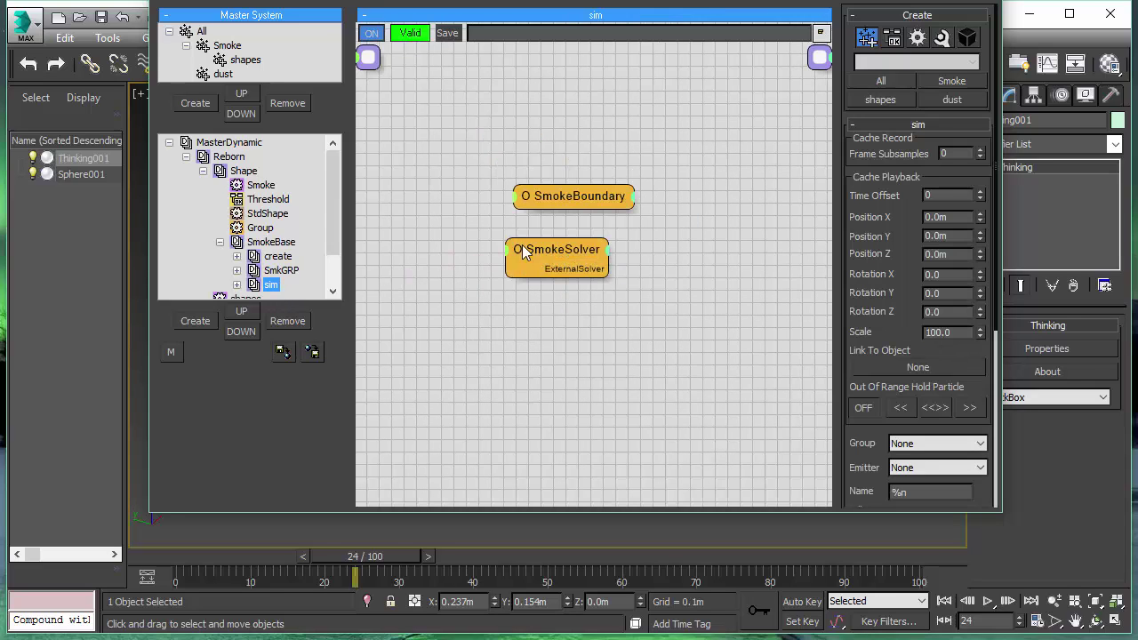
{"action": "left_click", "coordinate": [220, 243]}
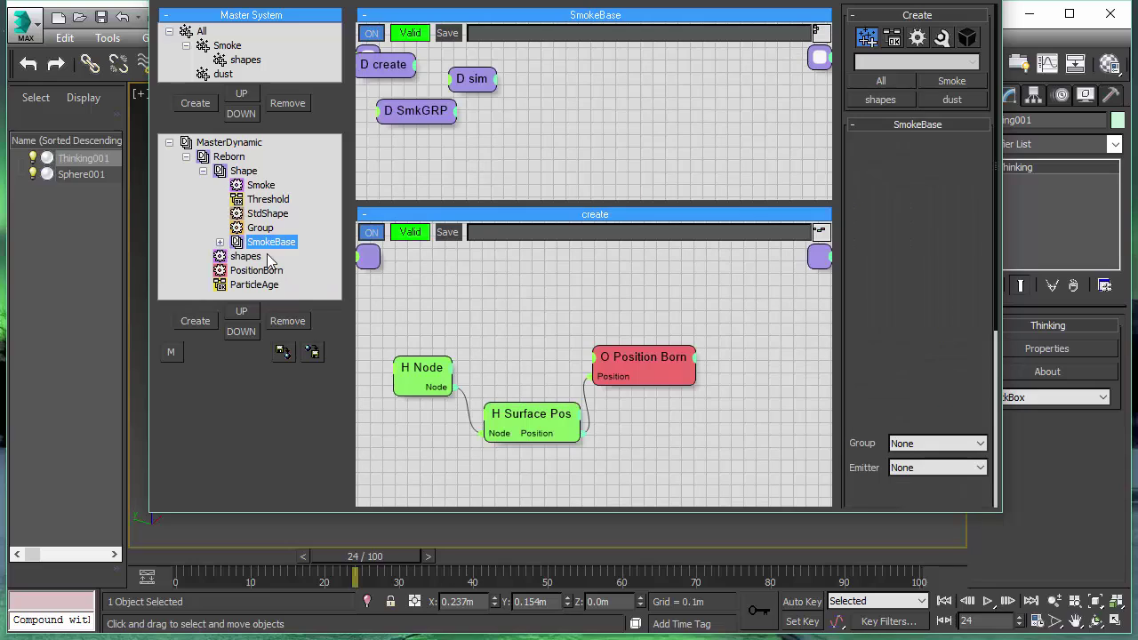
{"action": "left_click", "coordinate": [258, 243]}
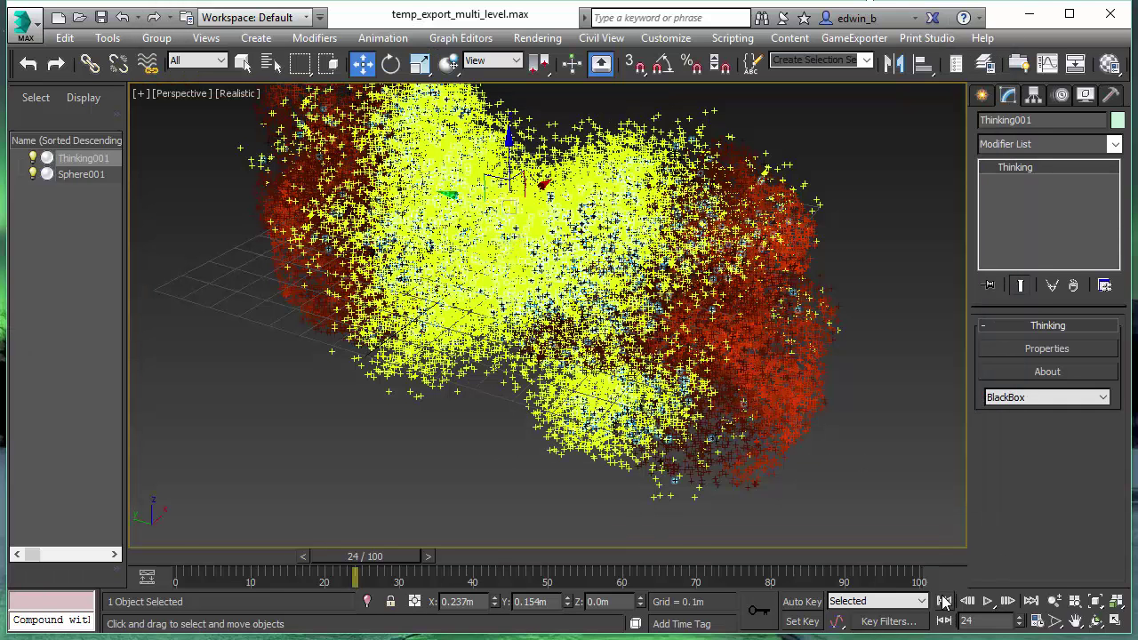
Step: Close the particle editor and replay the simulation, pausing at frame 8 and stopping at frame 14
{"action": "left_click", "coordinate": [945, 601]}
{"action": "left_click", "coordinate": [987, 601]}
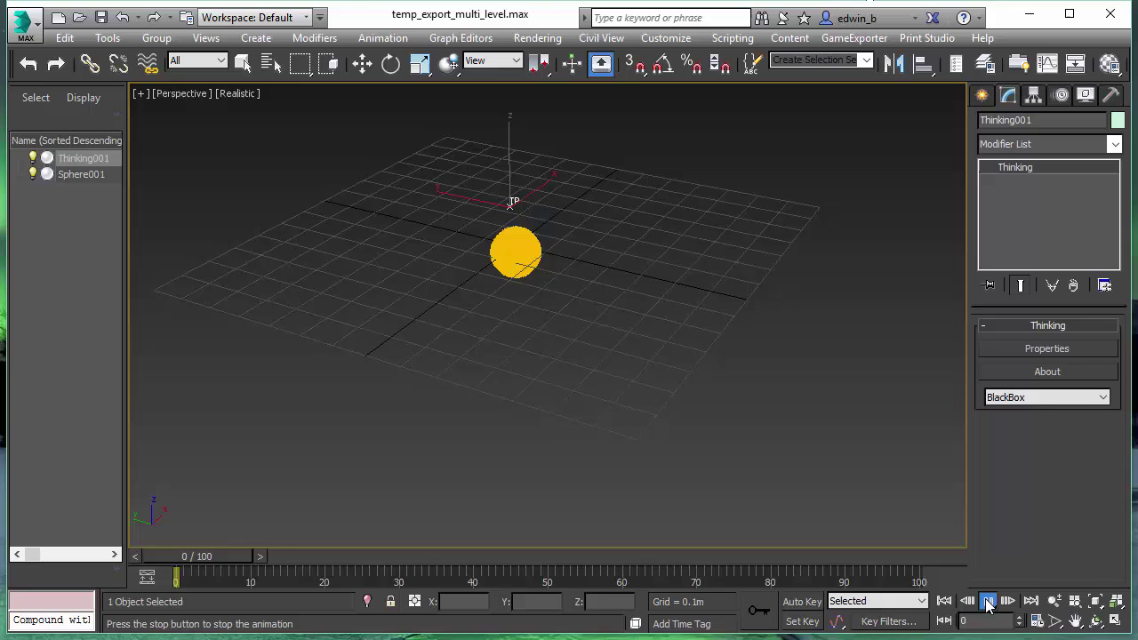
{"action": "left_click", "coordinate": [987, 601]}
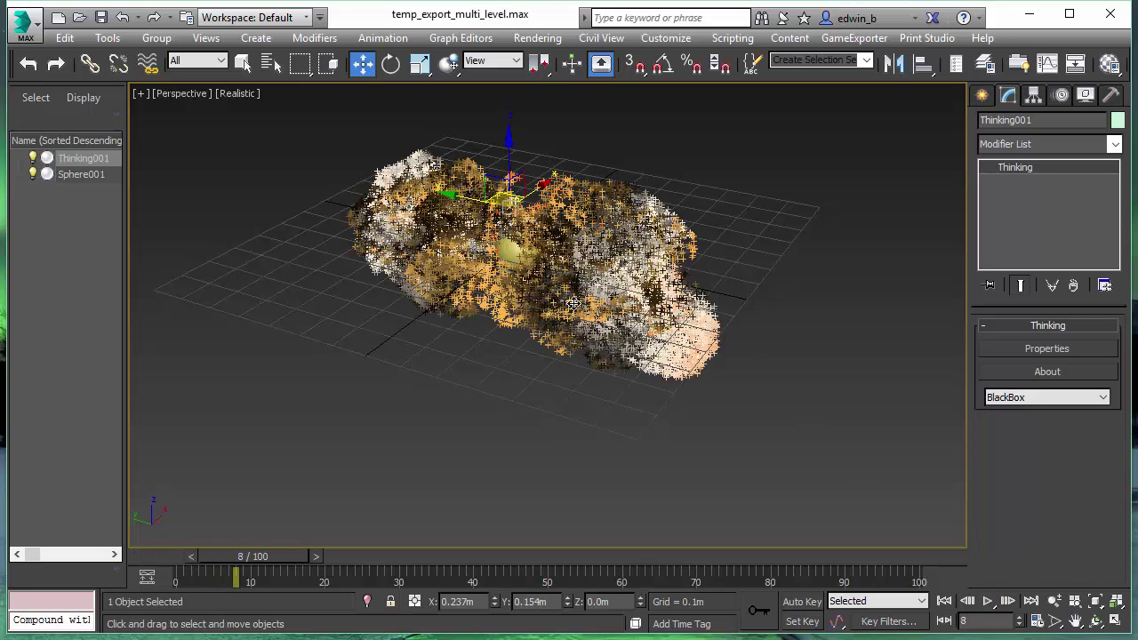
{"action": "left_click", "coordinate": [987, 601]}
{"action": "left_click", "coordinate": [986, 601]}
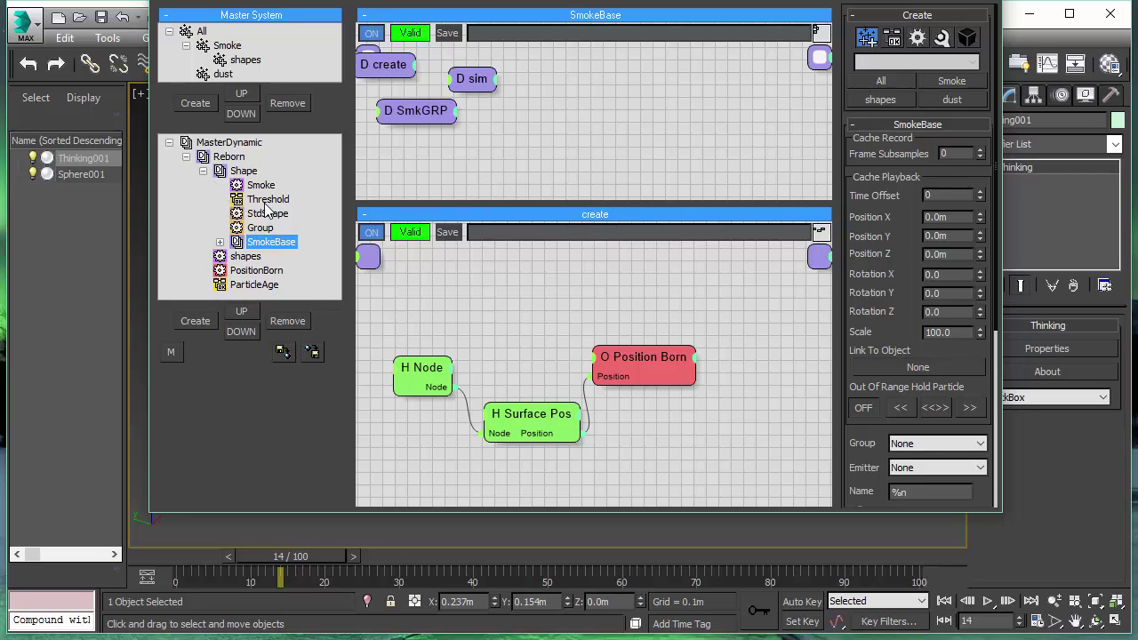
Step: Inspect the Shape graph's Threshold 2.0, Group 'shapes' and Sphere StdShape operator settings
{"action": "left_click", "coordinate": [248, 173]}
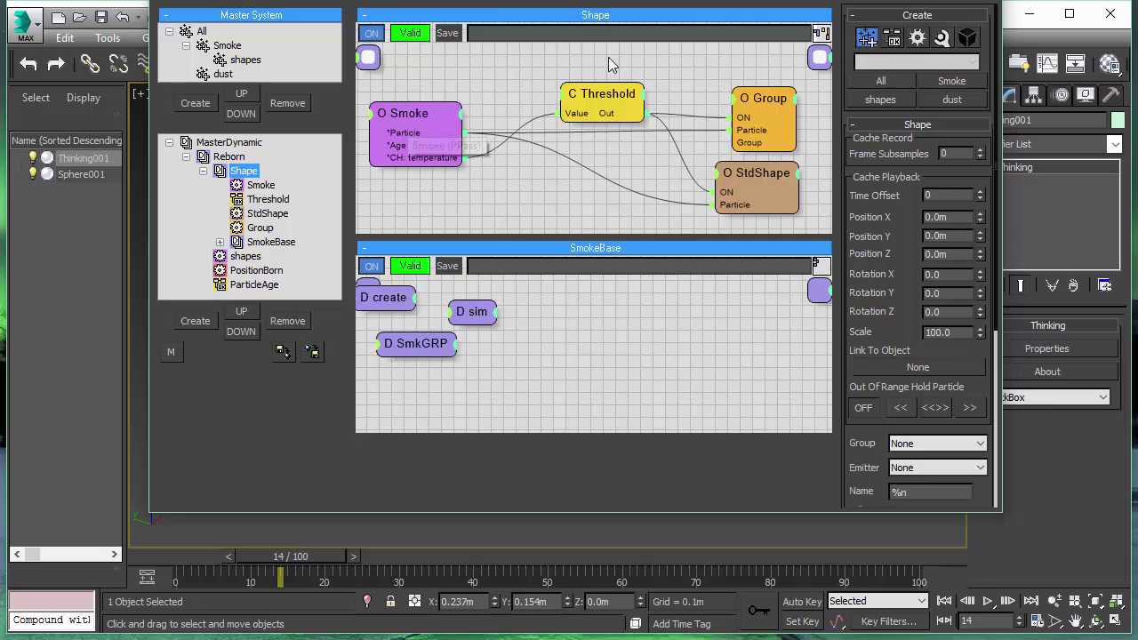
{"action": "left_click", "coordinate": [601, 99]}
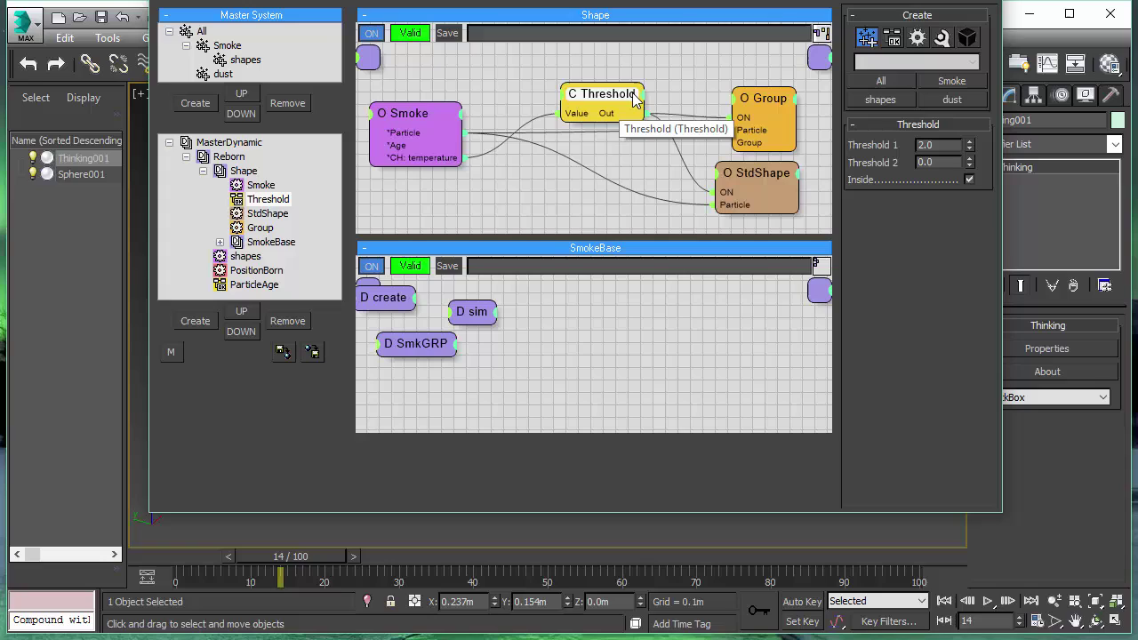
{"action": "left_click", "coordinate": [764, 99]}
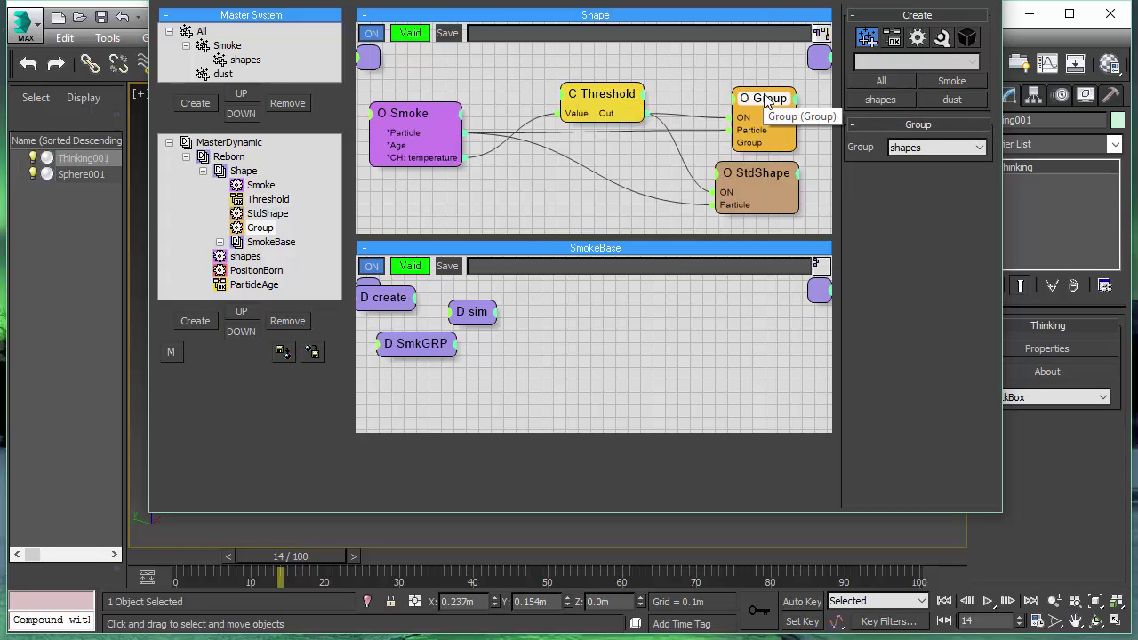
{"action": "left_click", "coordinate": [755, 176]}
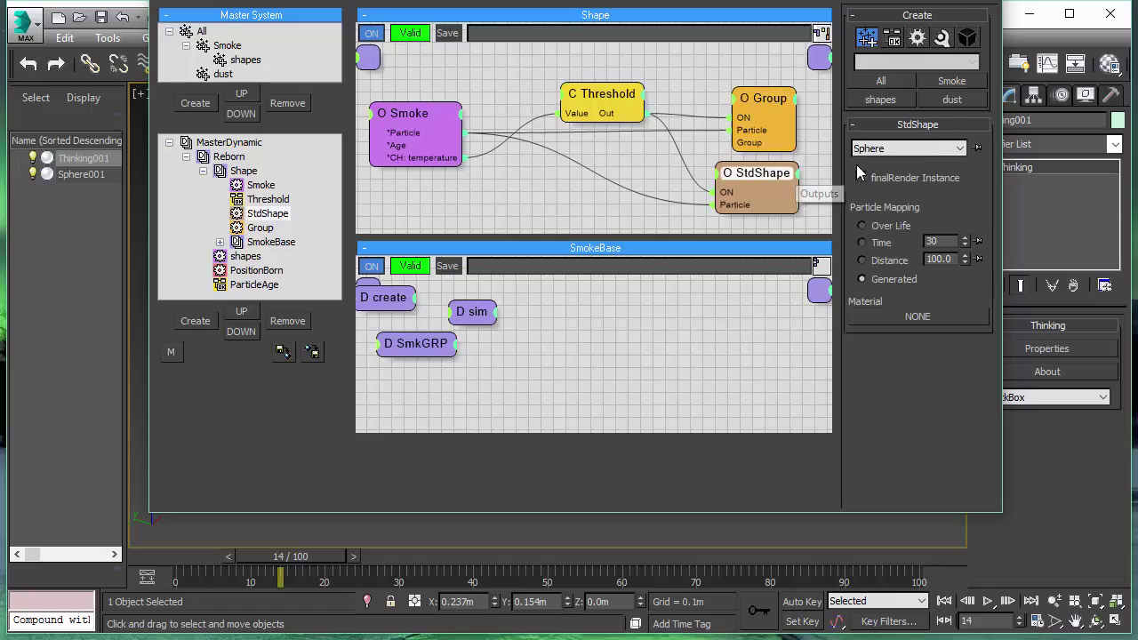
Step: Close the editor, continue the simulation to frame 27, and pan to recentre the particle cloud
{"action": "left_click", "coordinate": [899, 6]}
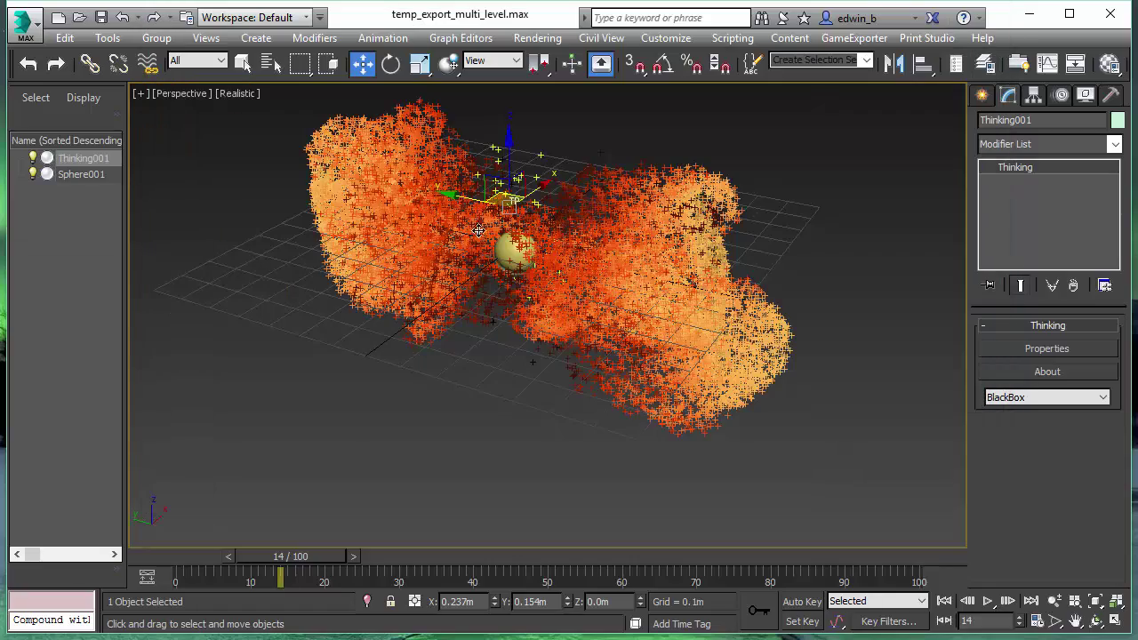
{"action": "scroll", "coordinate": [480, 214], "scroll_direction": "up", "scroll_amount": 6}
{"action": "scroll", "coordinate": [521, 207], "scroll_direction": "down", "scroll_amount": 4}
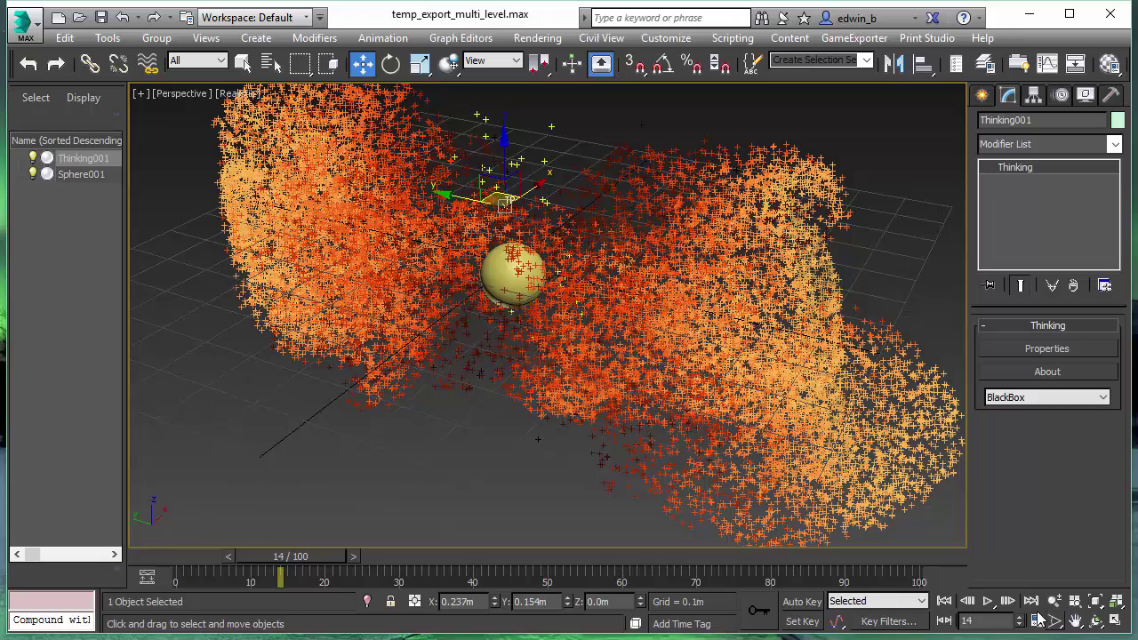
{"action": "left_click", "coordinate": [986, 601]}
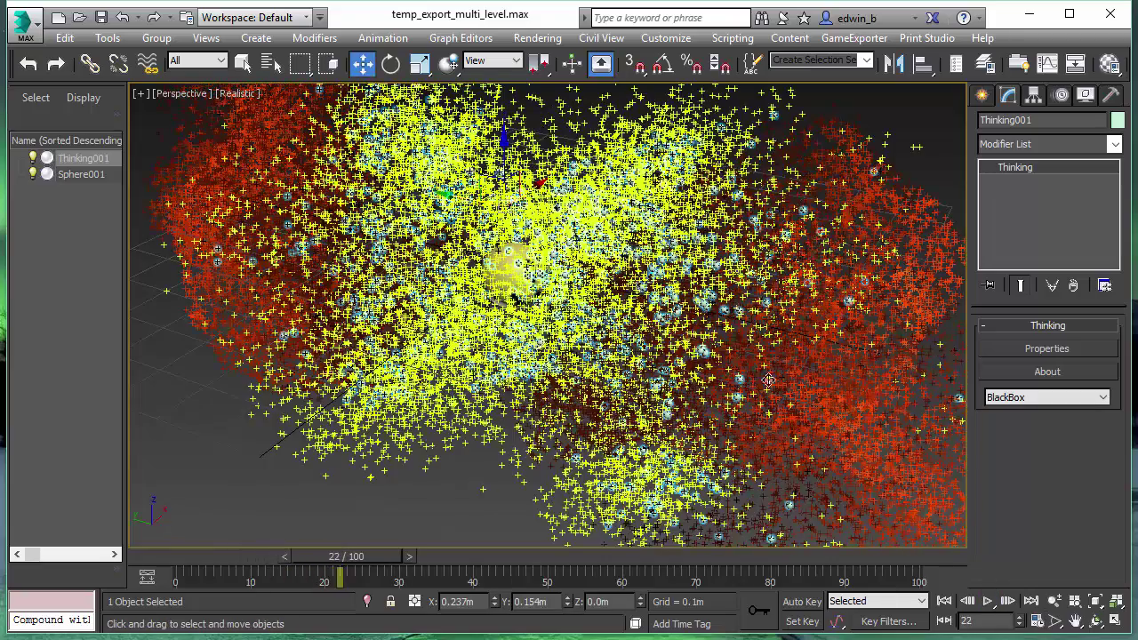
{"action": "scroll", "coordinate": [669, 296], "scroll_direction": "up", "scroll_amount": 5}
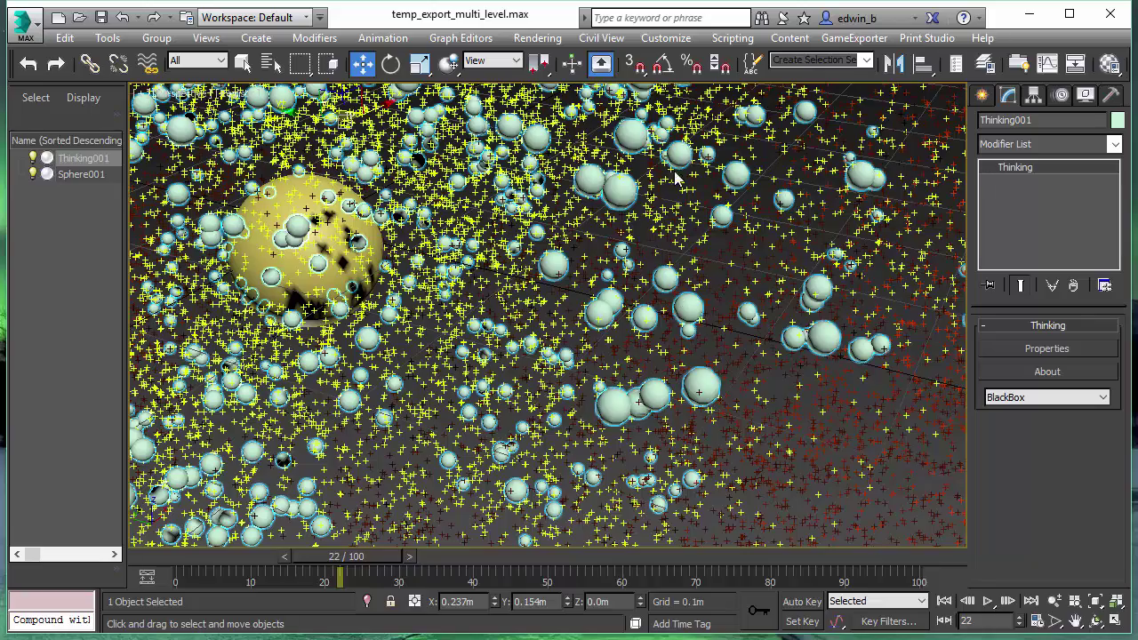
{"action": "left_click", "coordinate": [985, 602]}
{"action": "left_click", "coordinate": [985, 602]}
{"action": "scroll", "coordinate": [511, 379], "scroll_direction": "down", "scroll_amount": 5}
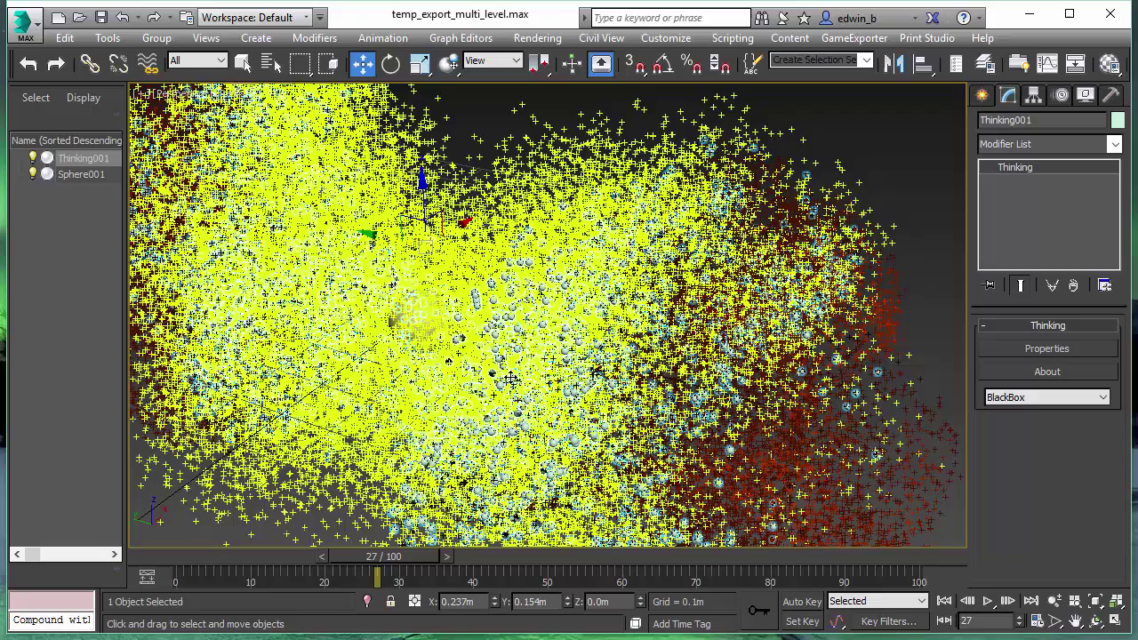
{"action": "scroll", "coordinate": [526, 334], "scroll_direction": "down", "scroll_amount": 4}
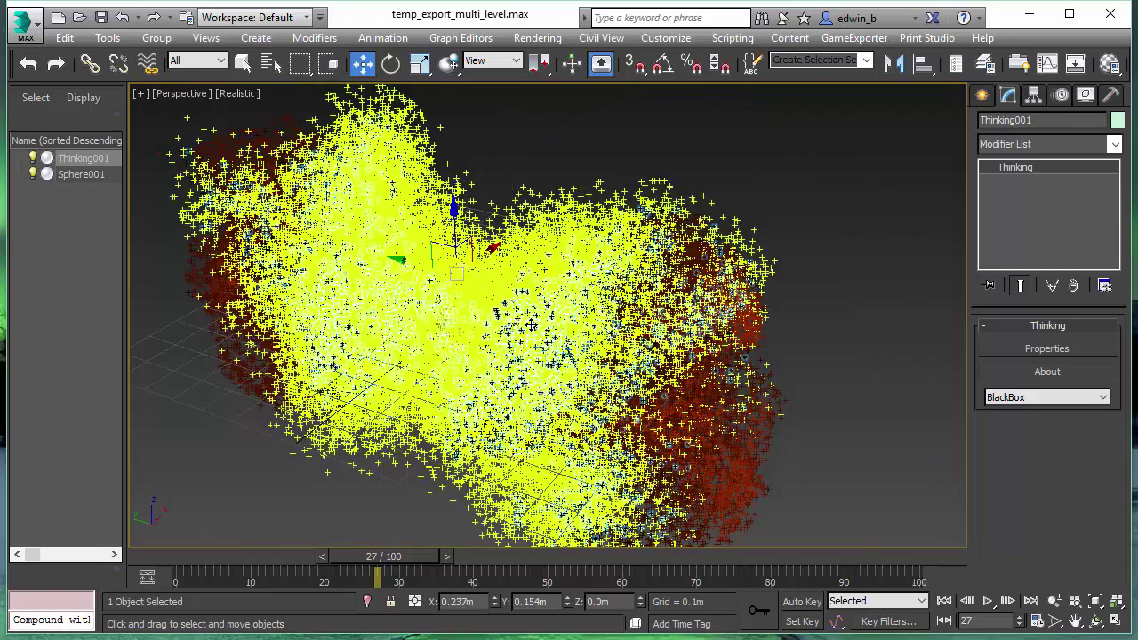
{"action": "middle_click_drag", "start_coordinate": [531, 325], "coordinate": [623, 347]}
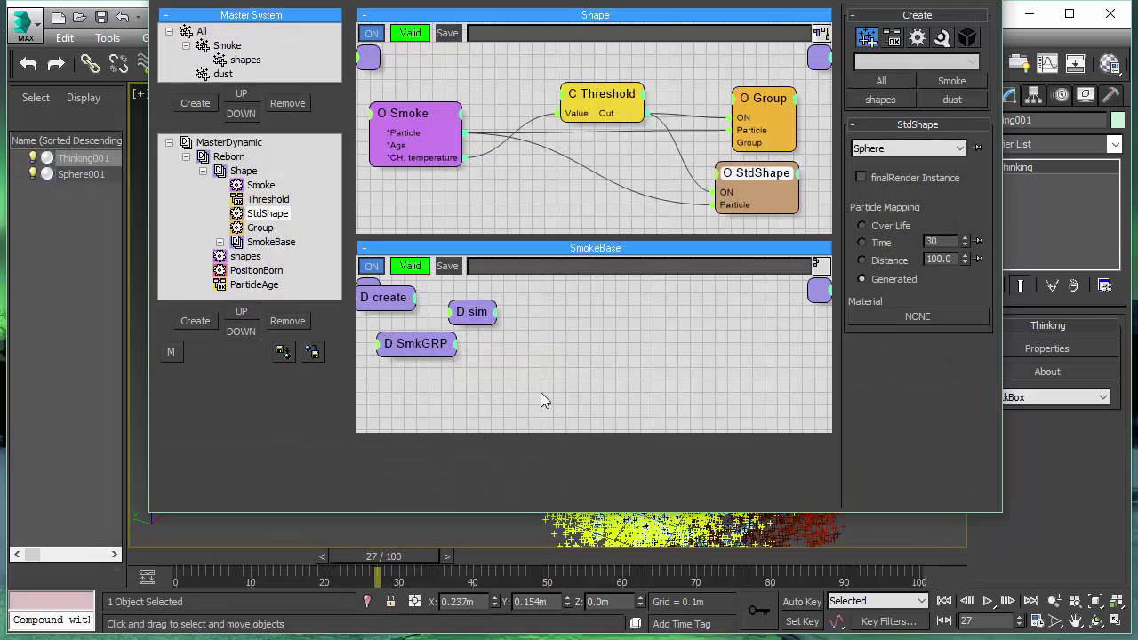
Step: Review the Shape, shapes, ParticleAge, PositionBorn and dust settings in the tP trees
{"action": "left_click", "coordinate": [203, 171]}
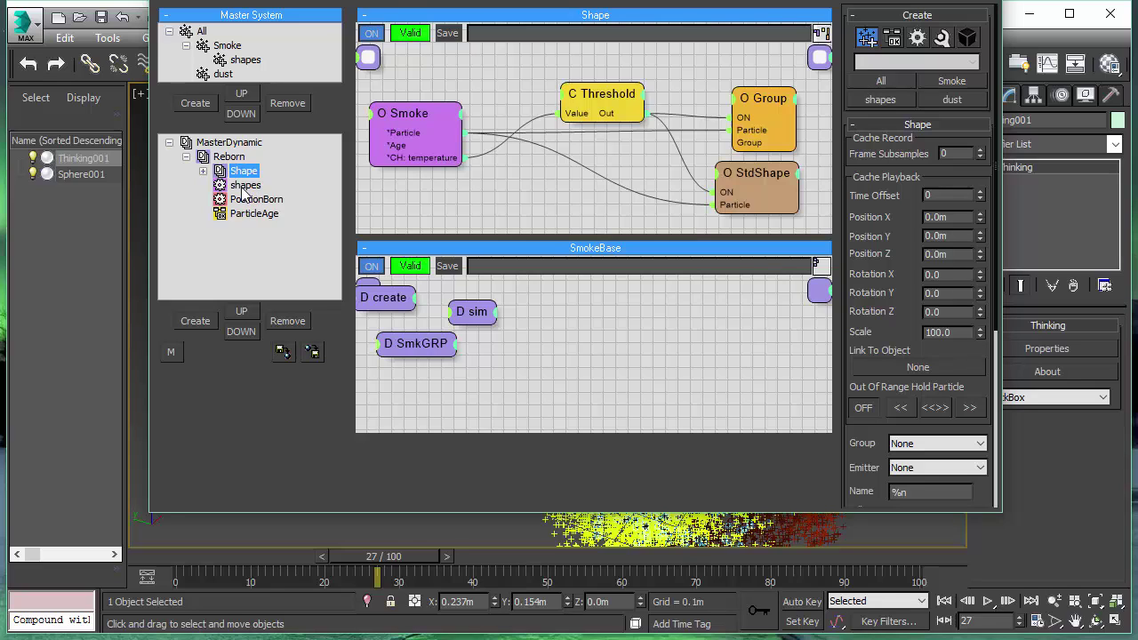
{"action": "left_click", "coordinate": [245, 185]}
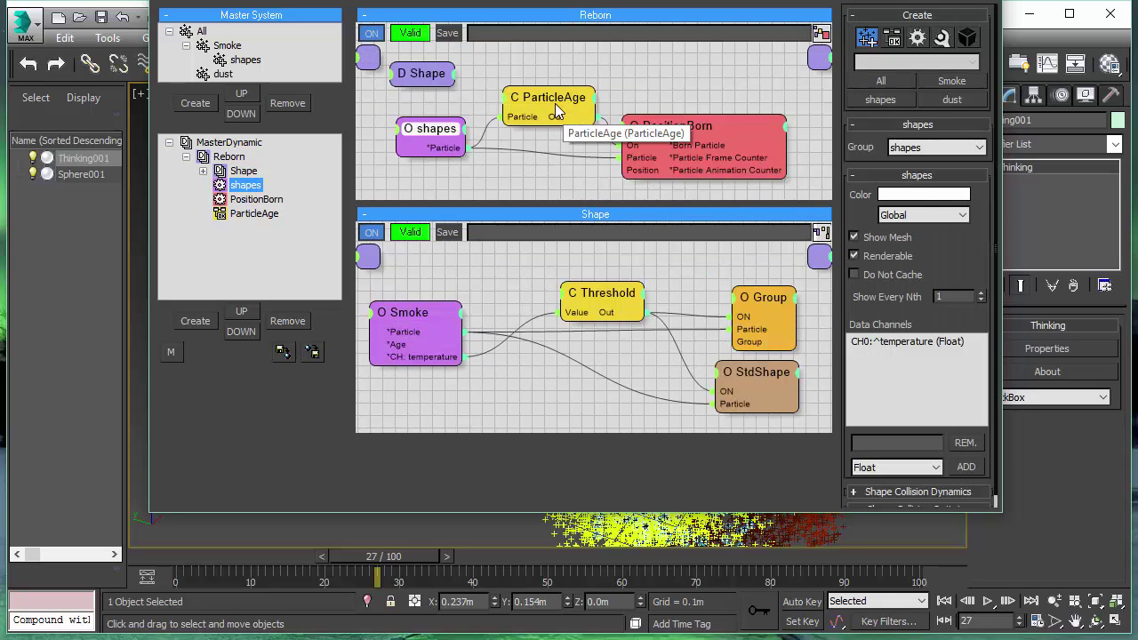
{"action": "left_click", "coordinate": [557, 108]}
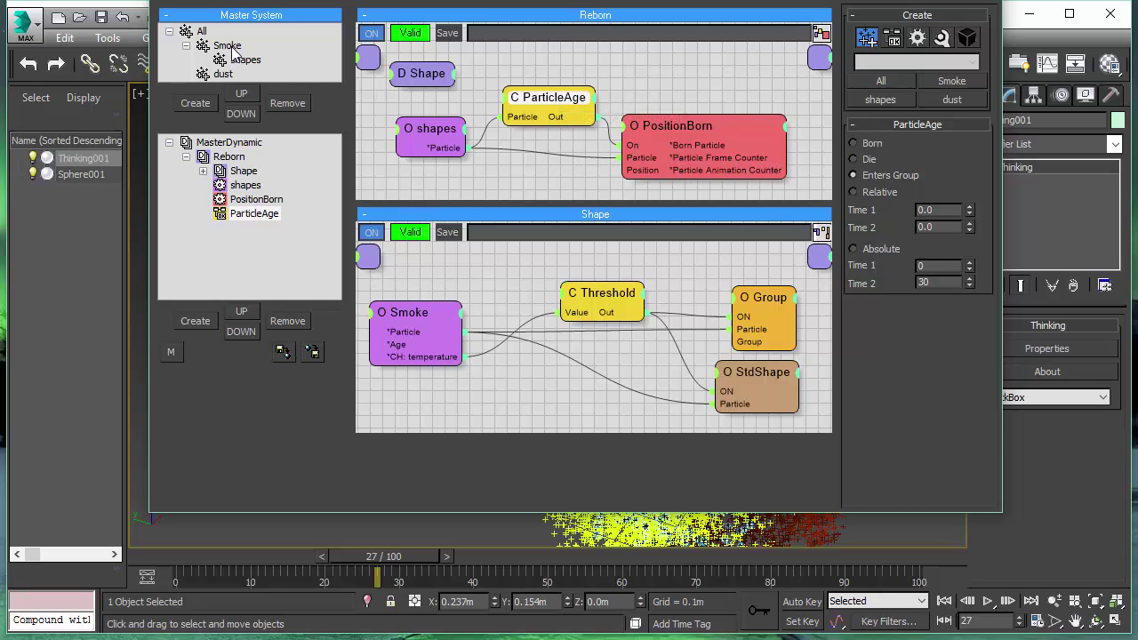
{"action": "left_click", "coordinate": [698, 122]}
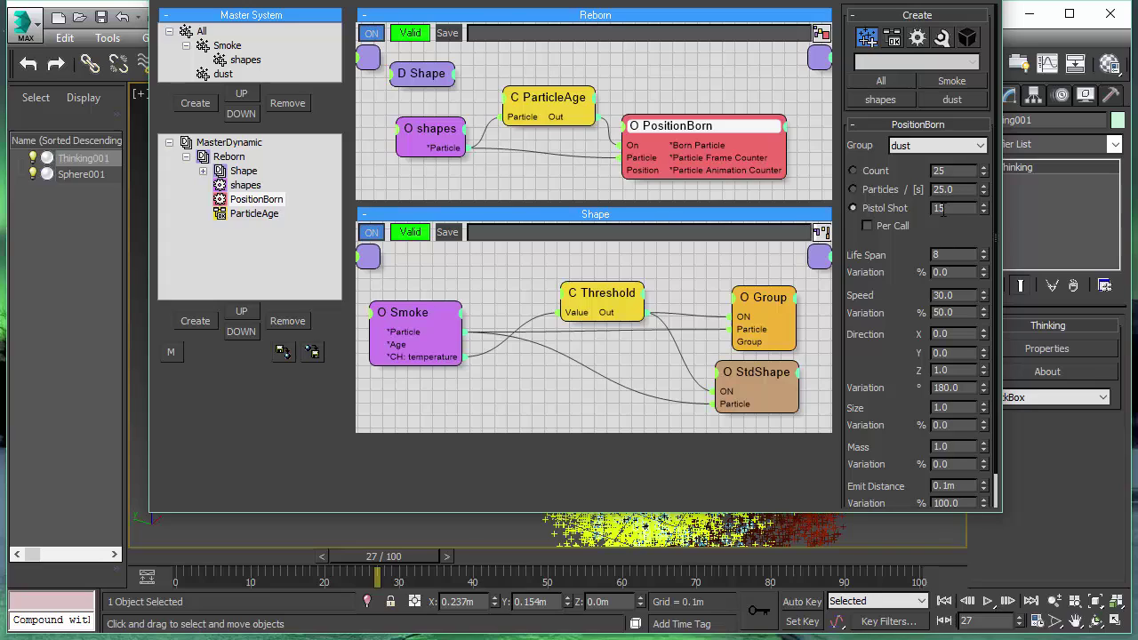
{"action": "left_click", "coordinate": [224, 75]}
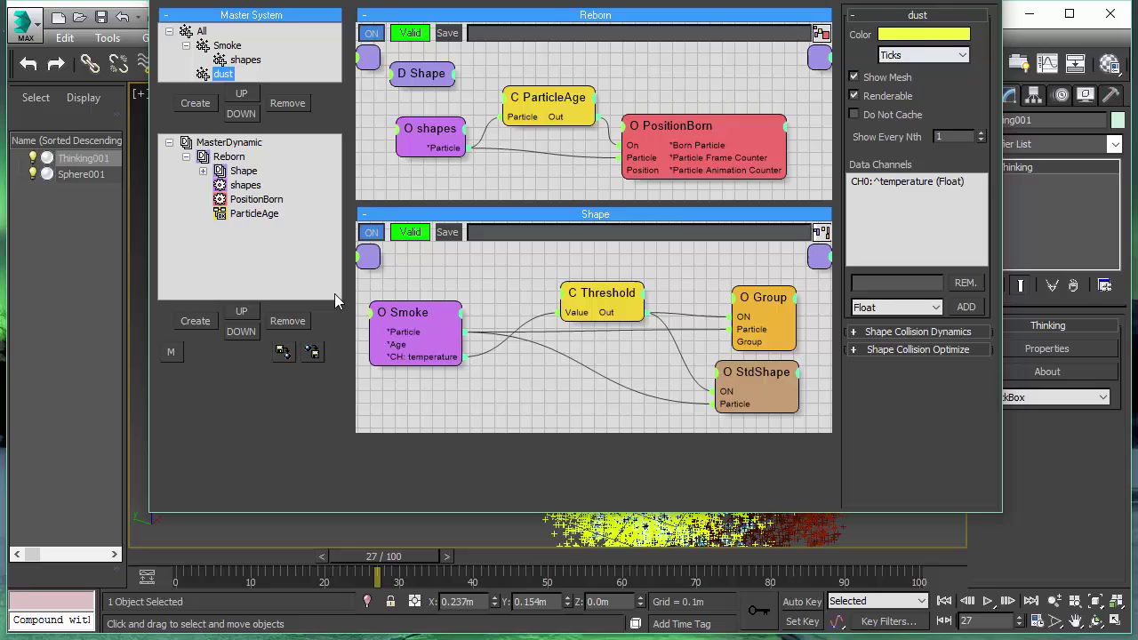
Step: Expand Shape and SmokeBase in the MasterDynamic tree to show create, SmkGRP and sim
{"action": "left_click", "coordinate": [204, 170]}
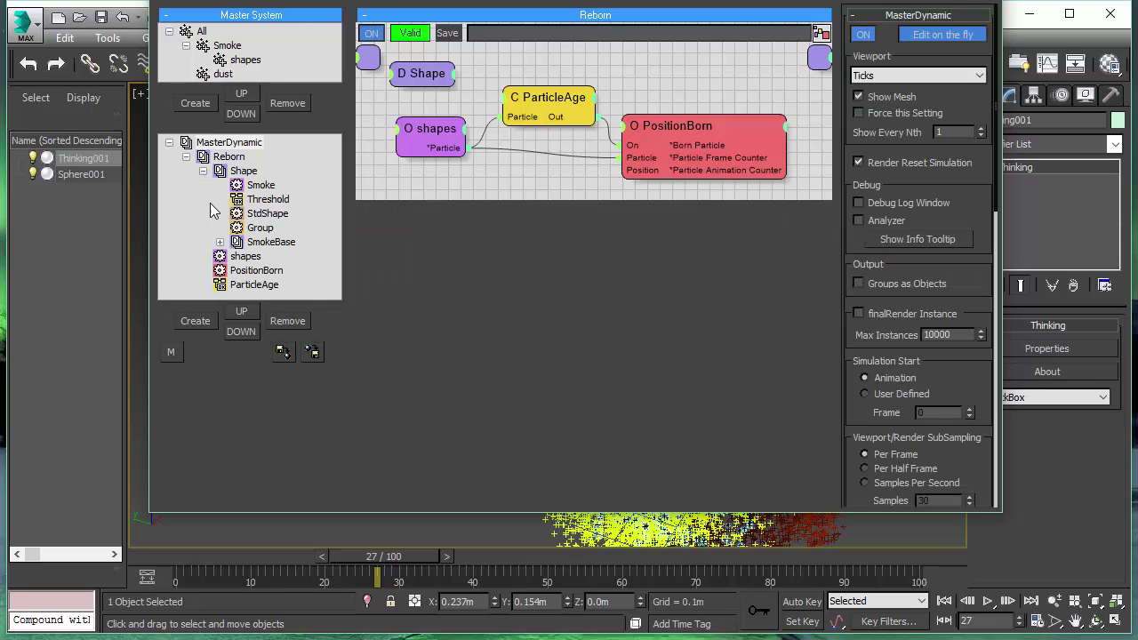
{"action": "left_click", "coordinate": [219, 241]}
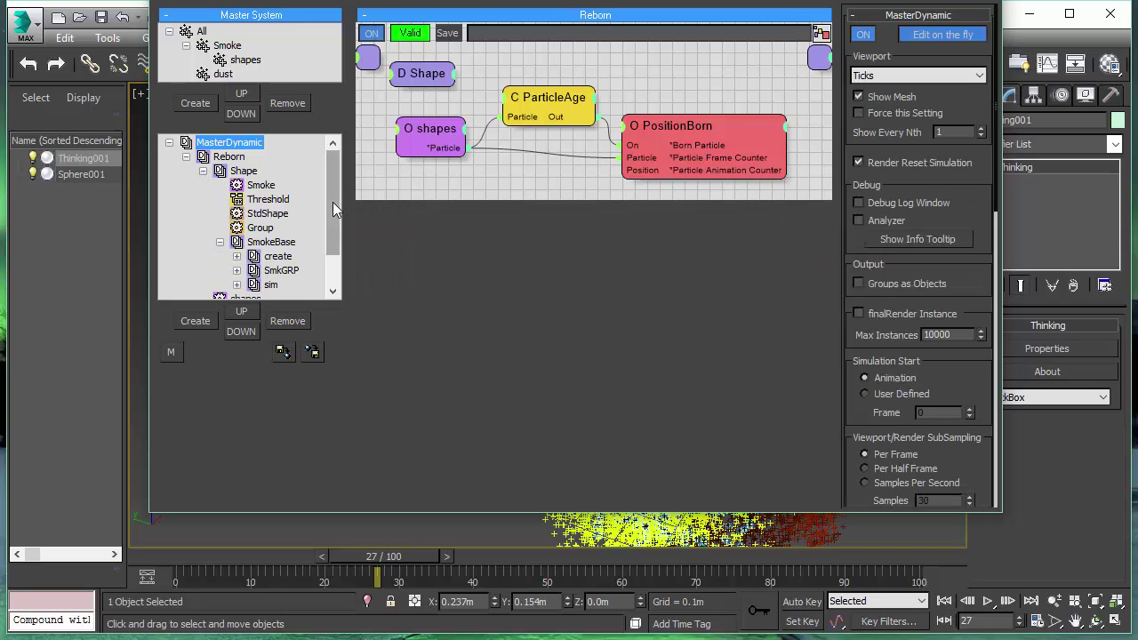
{"action": "scroll", "coordinate": [332, 211], "scroll_direction": "down", "scroll_amount": 2}
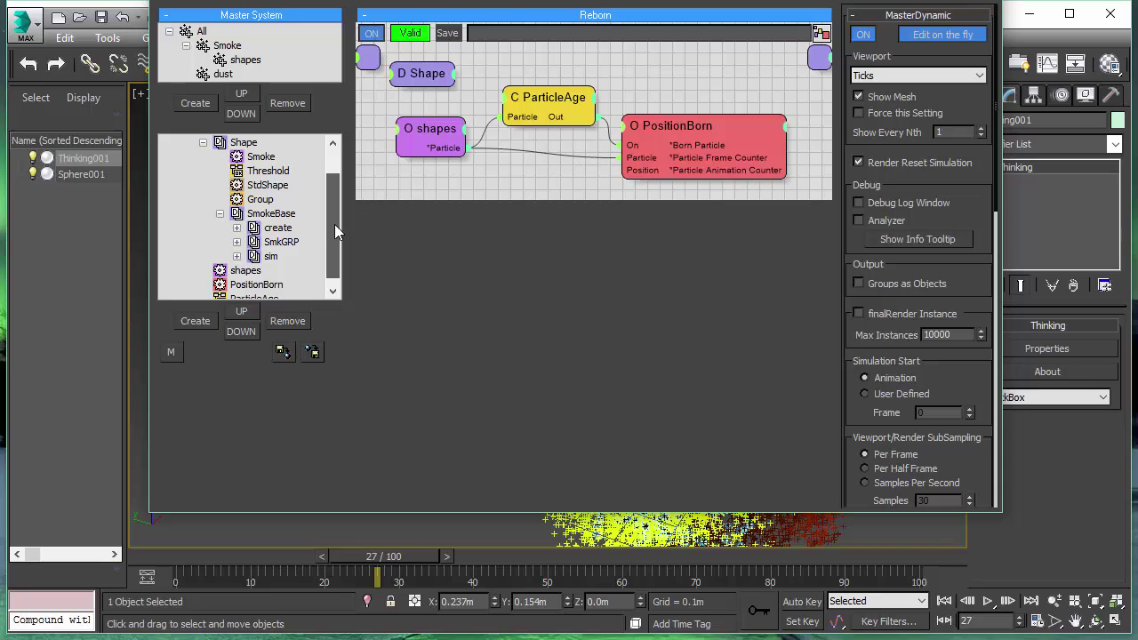
{"action": "left_click_drag", "start_coordinate": [335, 224], "coordinate": [332, 212]}
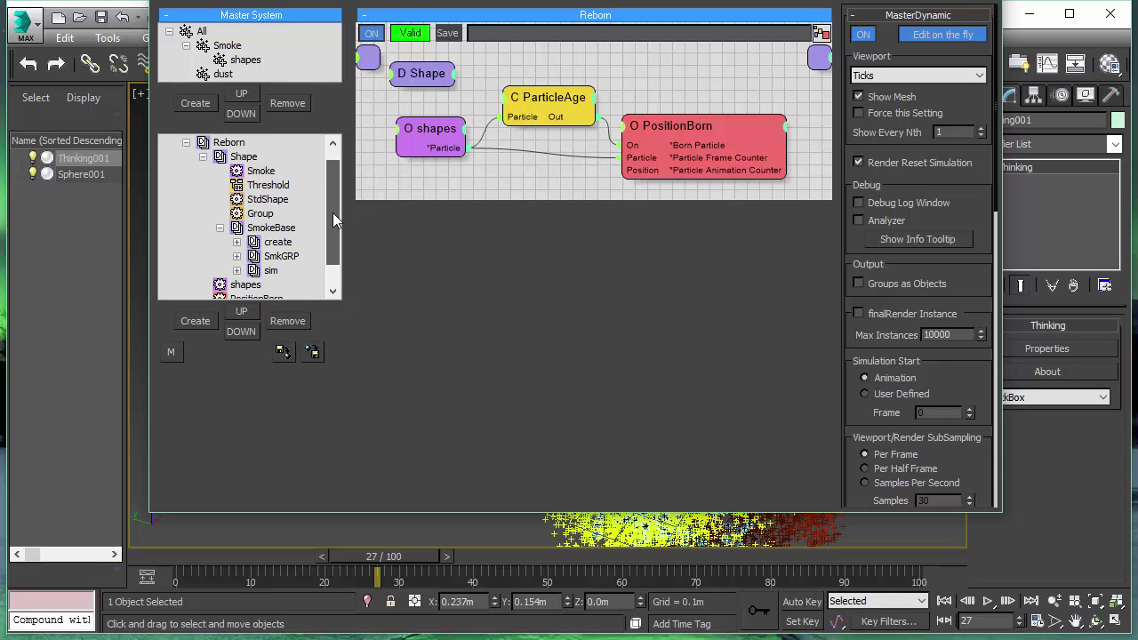
{"action": "scroll", "coordinate": [332, 212], "scroll_direction": "down", "scroll_amount": 1}
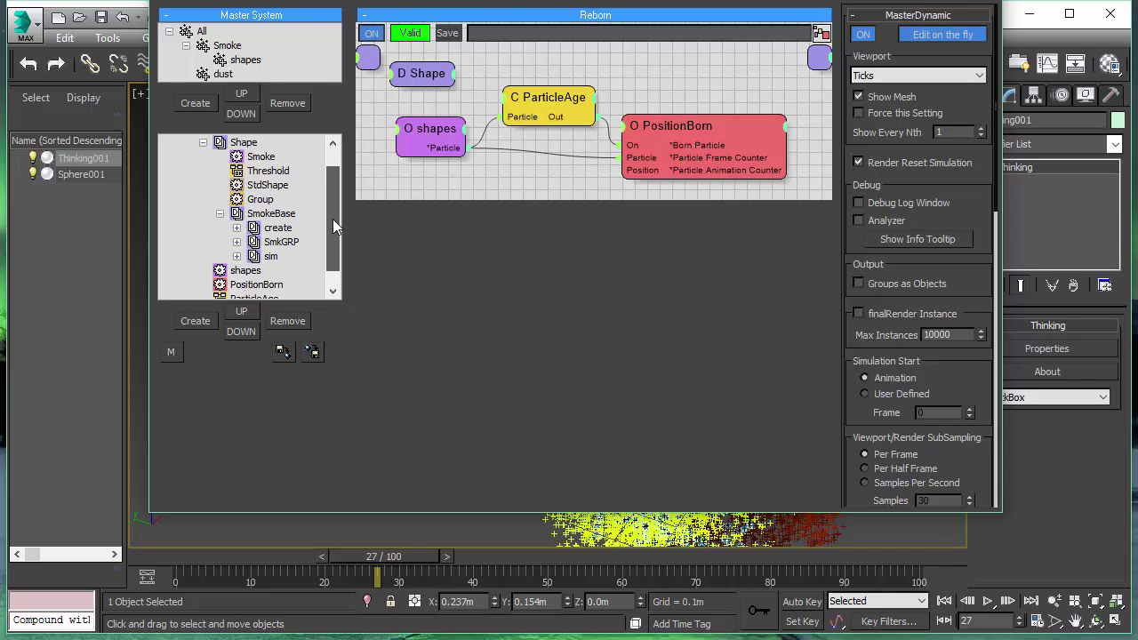
Step: Cache Record the SmokeBase level to SmokeBase.tpc as tp_framecache in the scale_test folder
{"action": "right_click", "coordinate": [237, 220]}
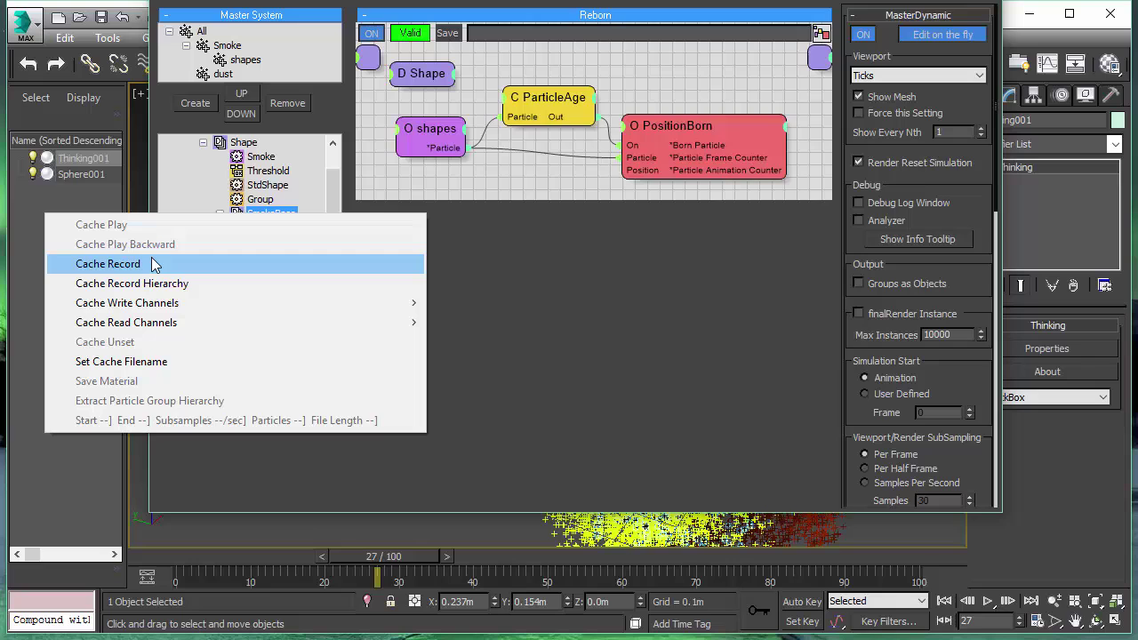
{"action": "left_click", "coordinate": [151, 263]}
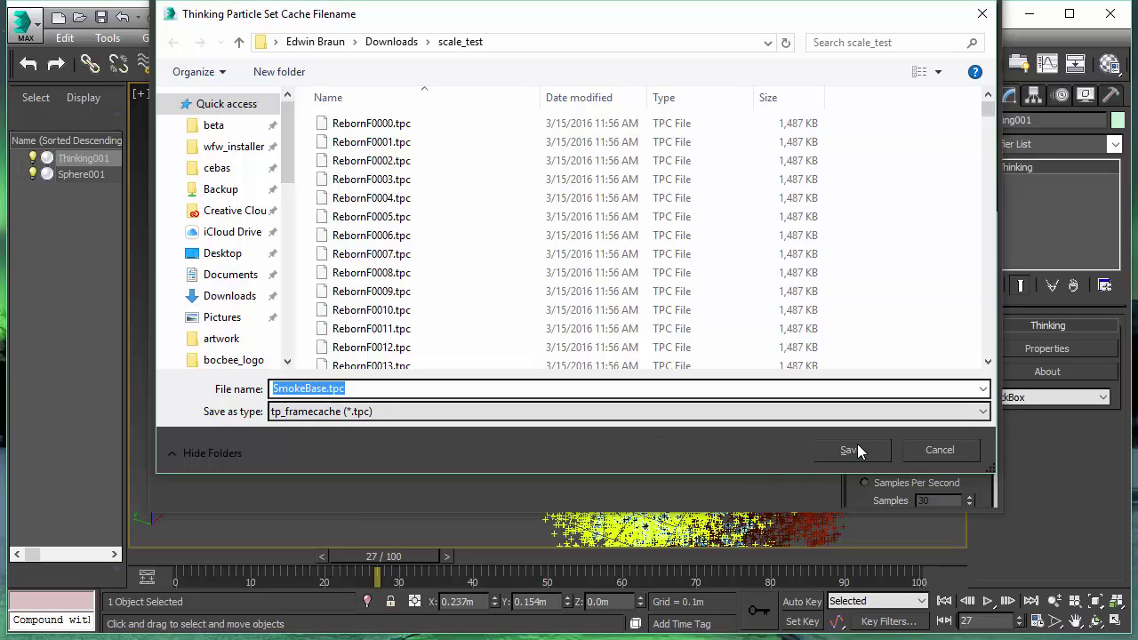
{"action": "left_click", "coordinate": [982, 389]}
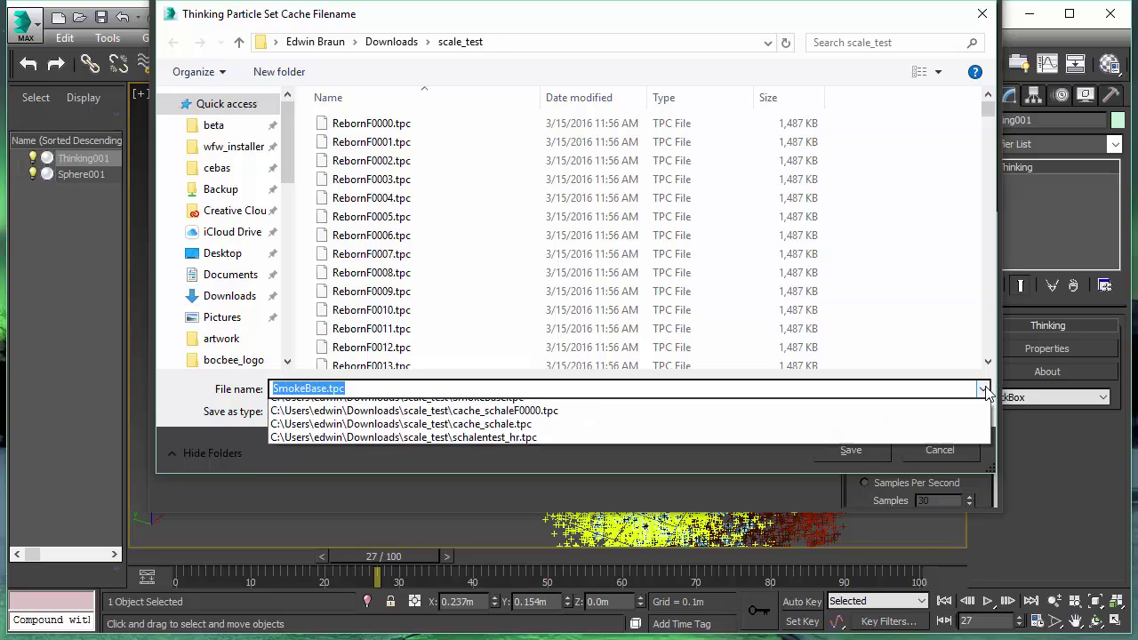
{"action": "key", "text": "Escape"}
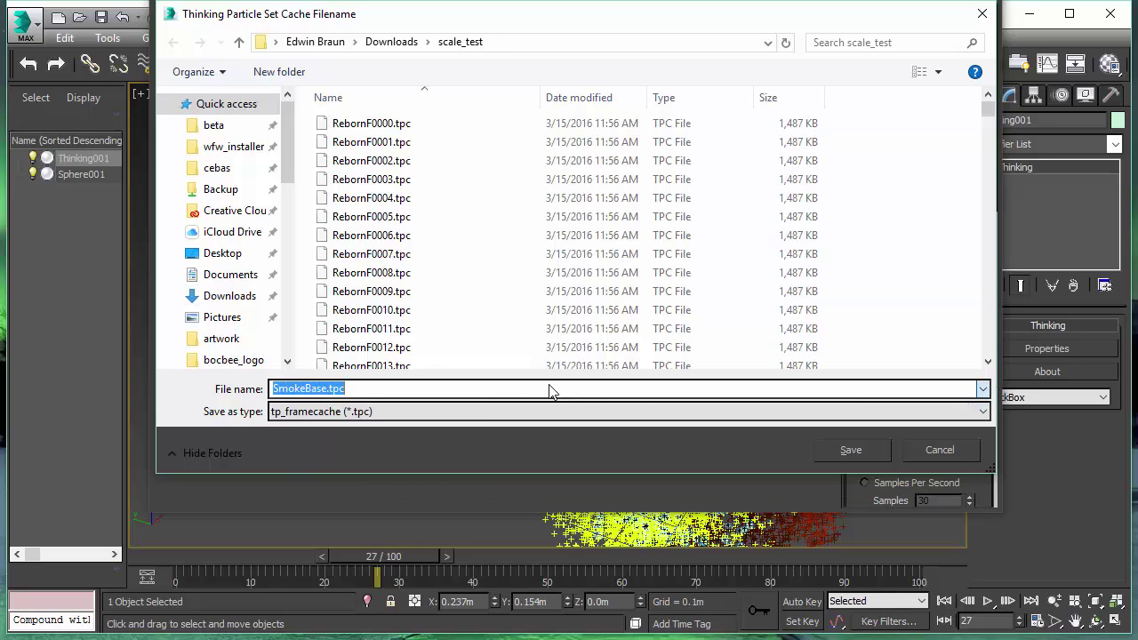
{"action": "left_click", "coordinate": [481, 412]}
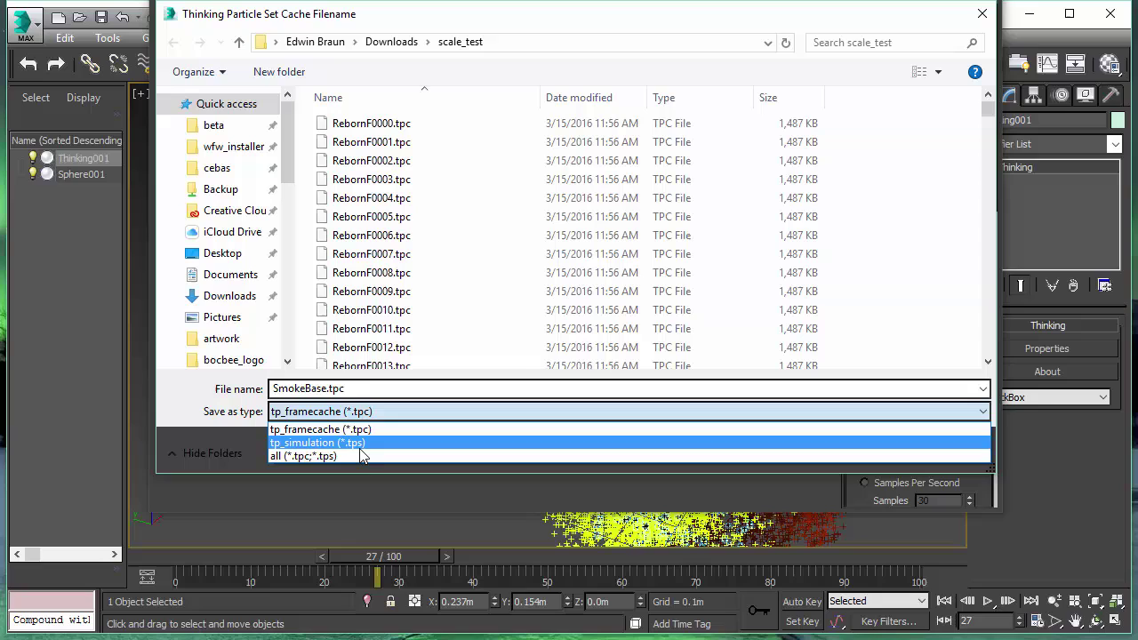
{"action": "left_click", "coordinate": [437, 412]}
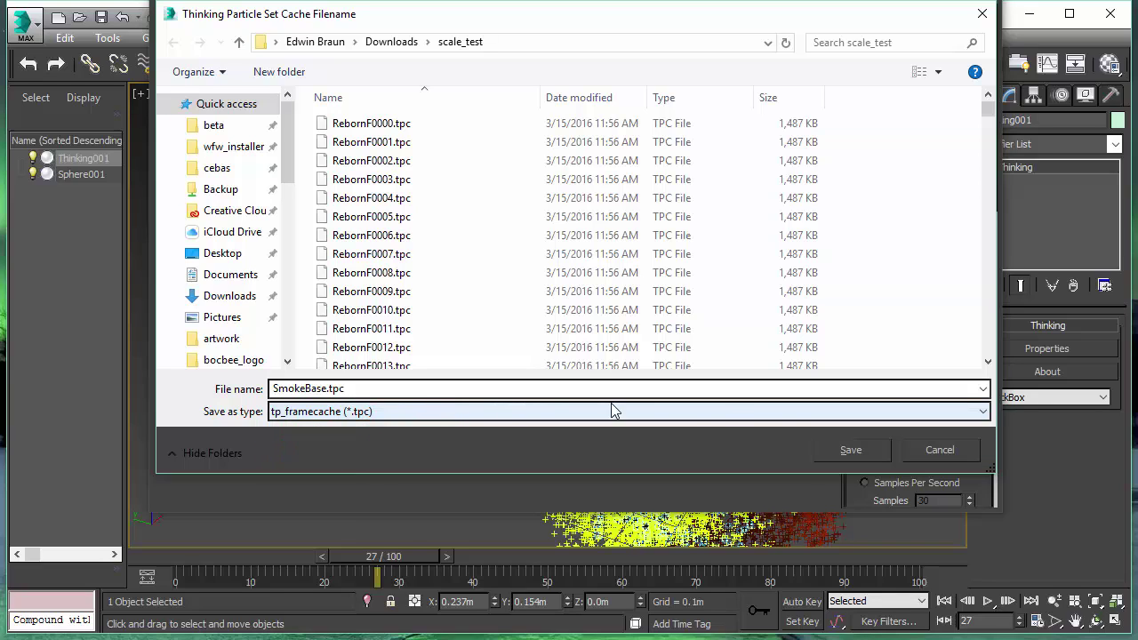
{"action": "left_click", "coordinate": [851, 448]}
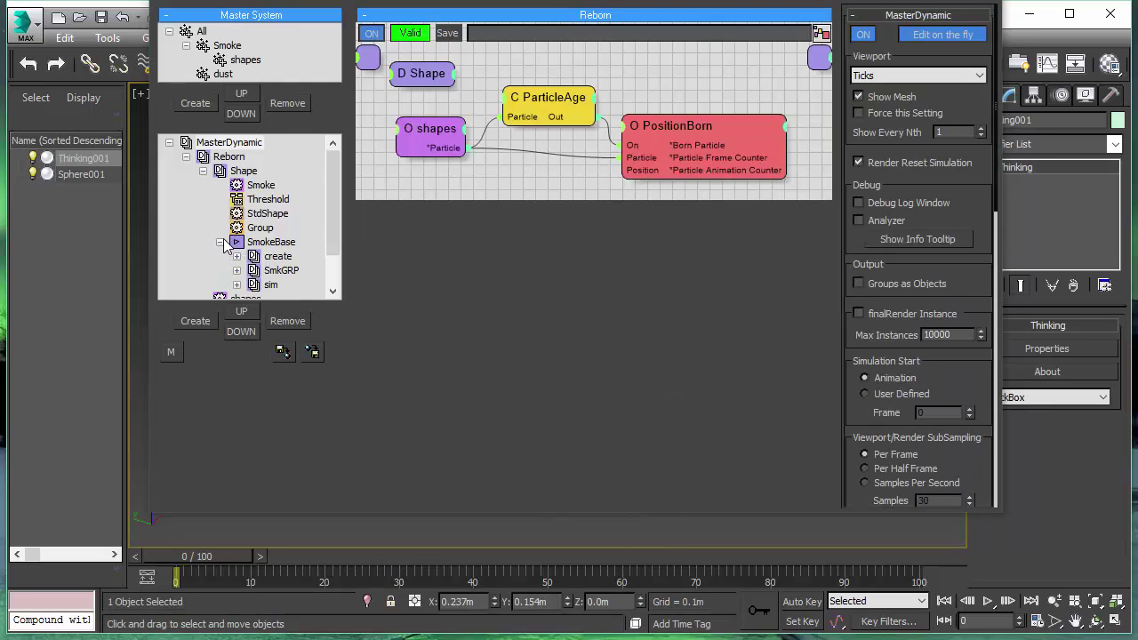
Step: Collapse SmokeBase, play back the cached simulation, then stop and rewind to frame 0
{"action": "left_click", "coordinate": [235, 246]}
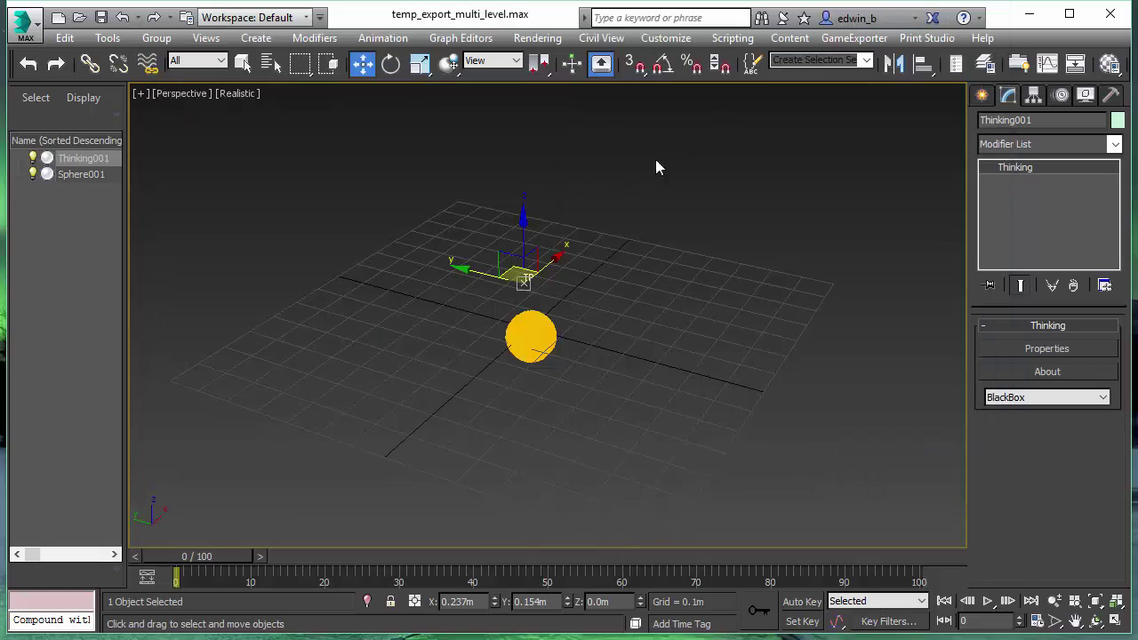
{"action": "left_click", "coordinate": [987, 601]}
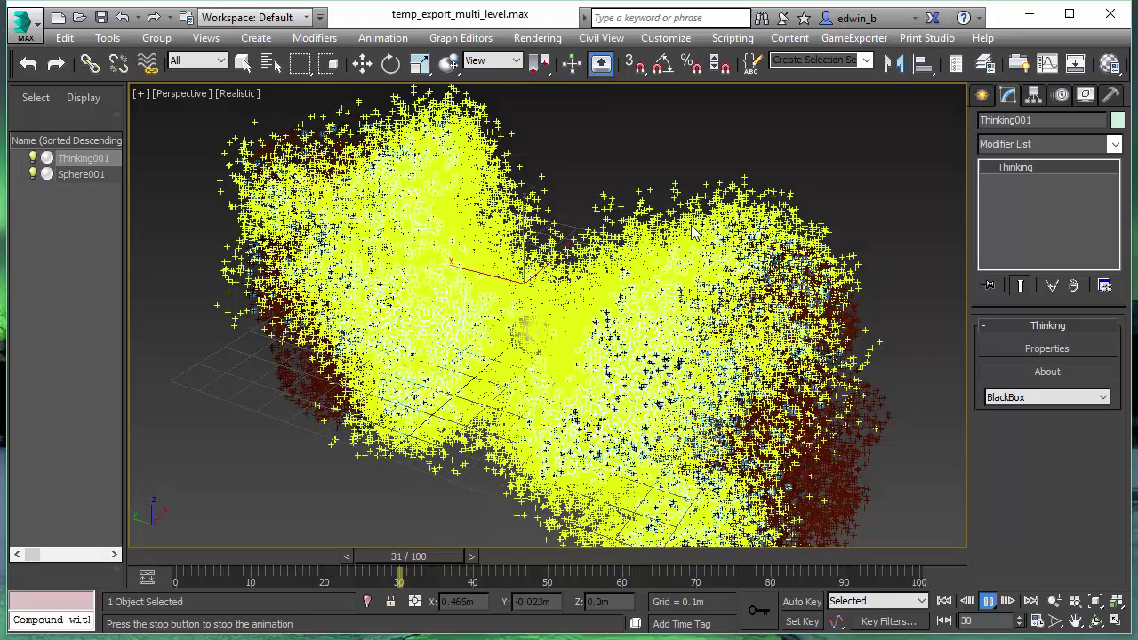
{"action": "left_click", "coordinate": [988, 601]}
{"action": "left_click", "coordinate": [944, 601]}
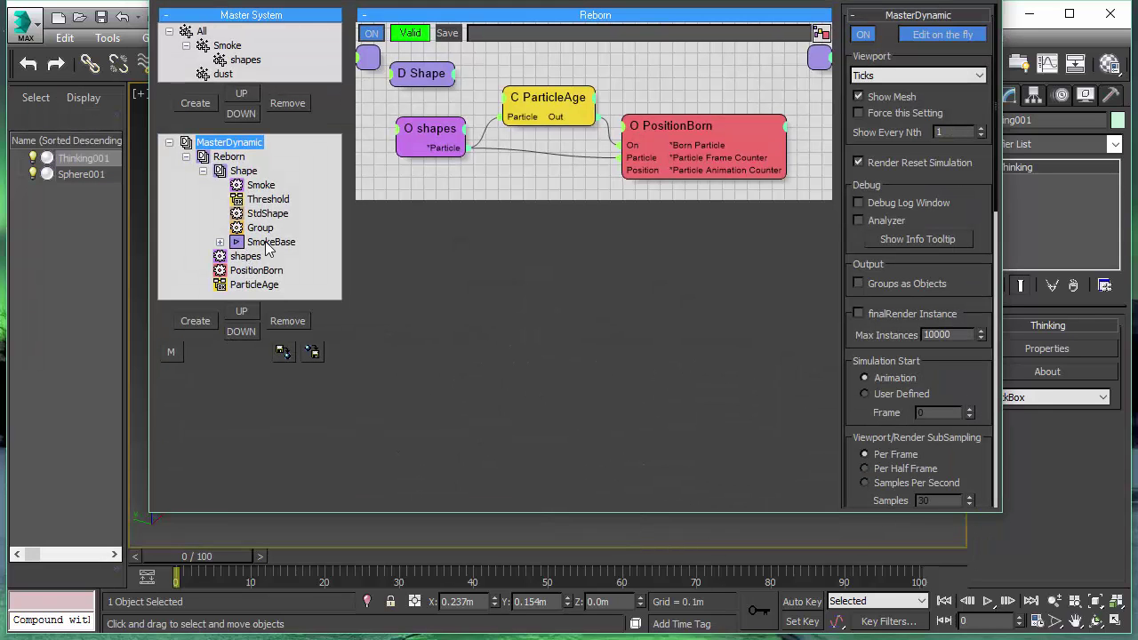
Step: Set the Shape level's cache write channels to particle position and the Shape channel
{"action": "right_click", "coordinate": [219, 172]}
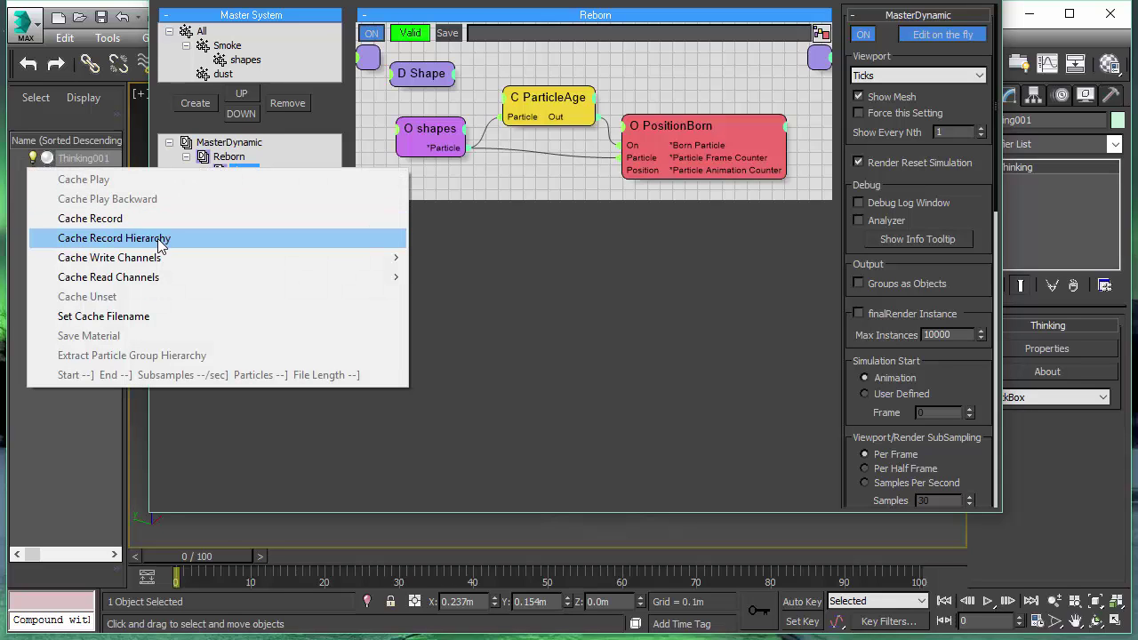
{"action": "mouse_move", "coordinate": [184, 257]}
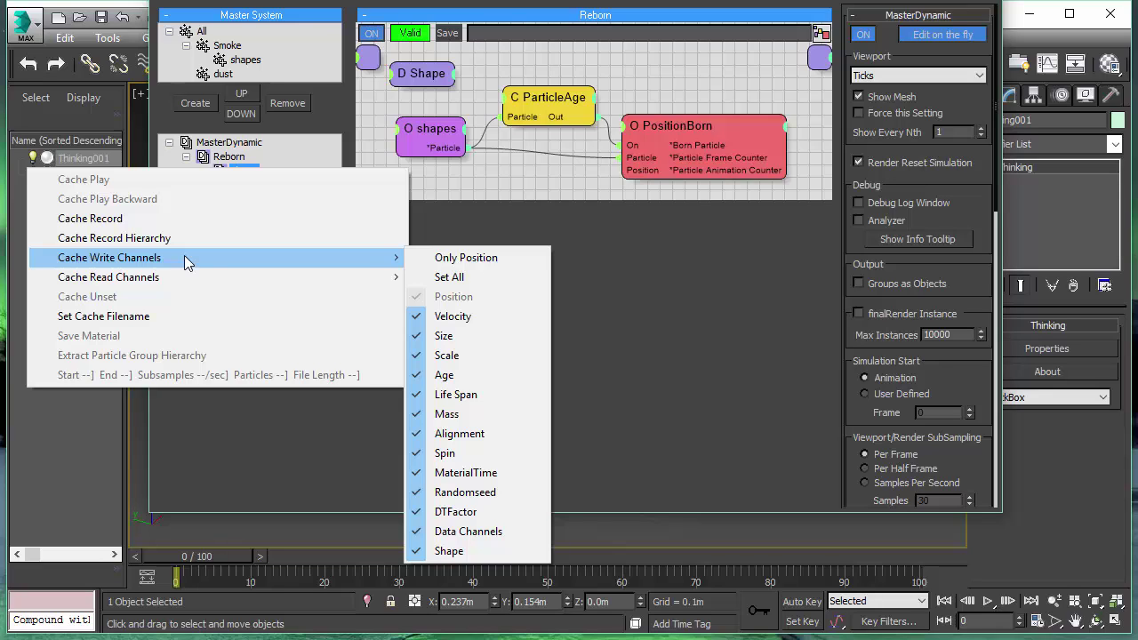
{"action": "left_click", "coordinate": [466, 258]}
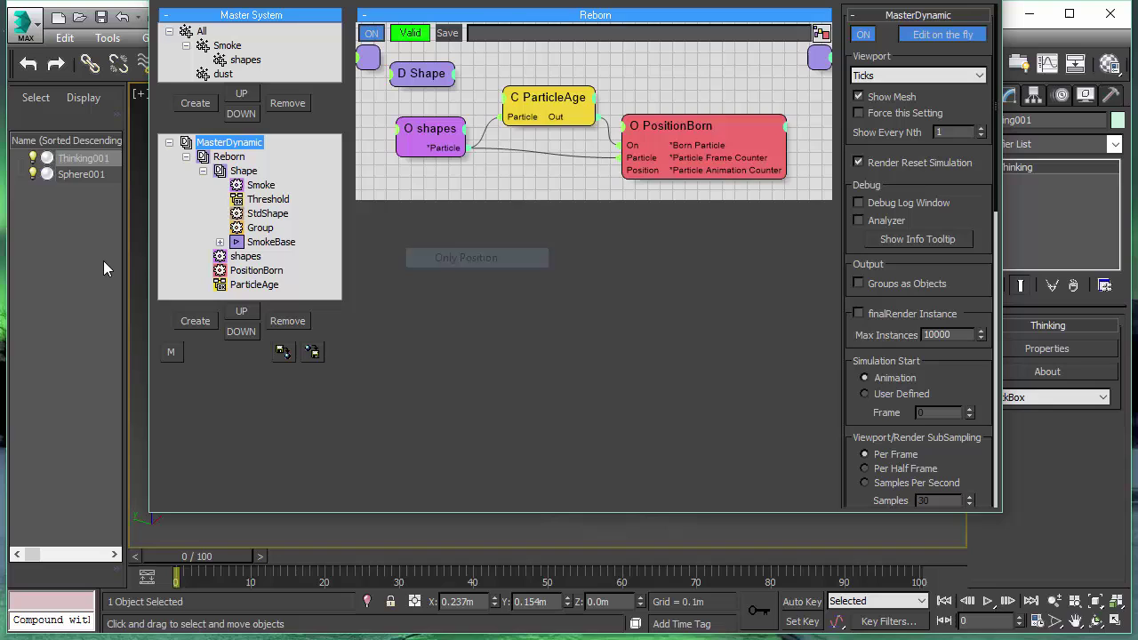
{"action": "left_click", "coordinate": [223, 171]}
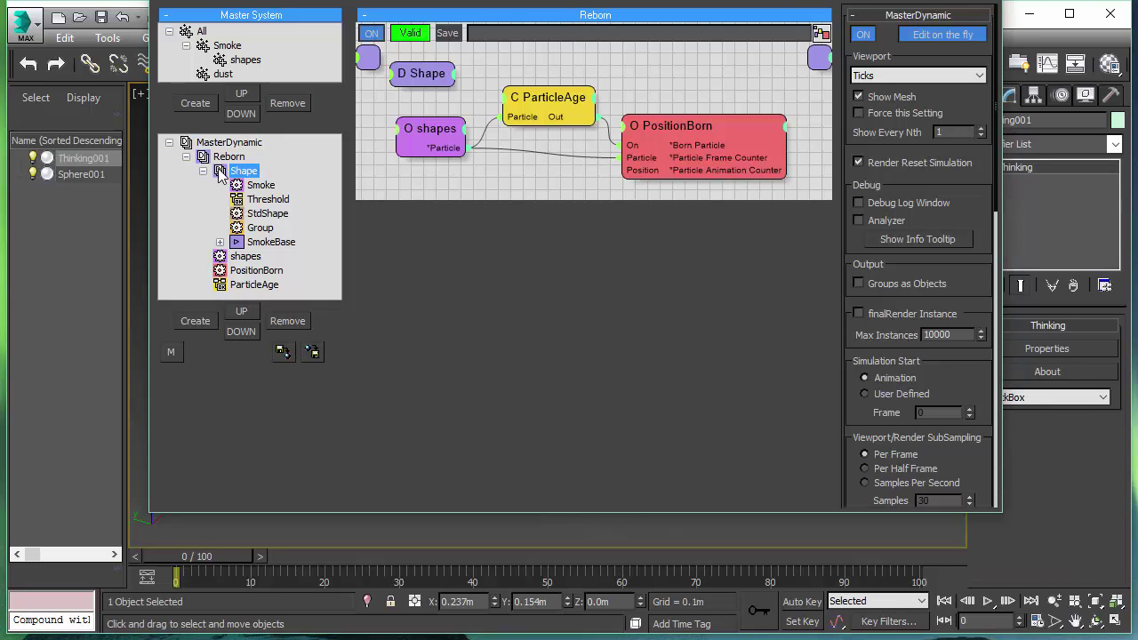
{"action": "right_click", "coordinate": [222, 172]}
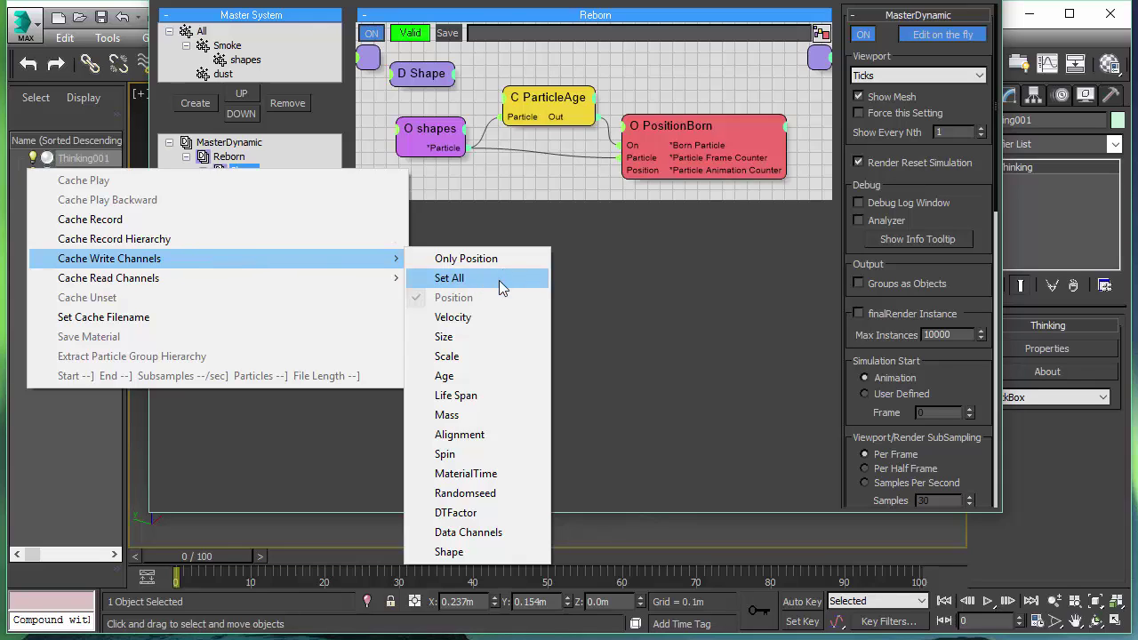
{"action": "left_click", "coordinate": [474, 553]}
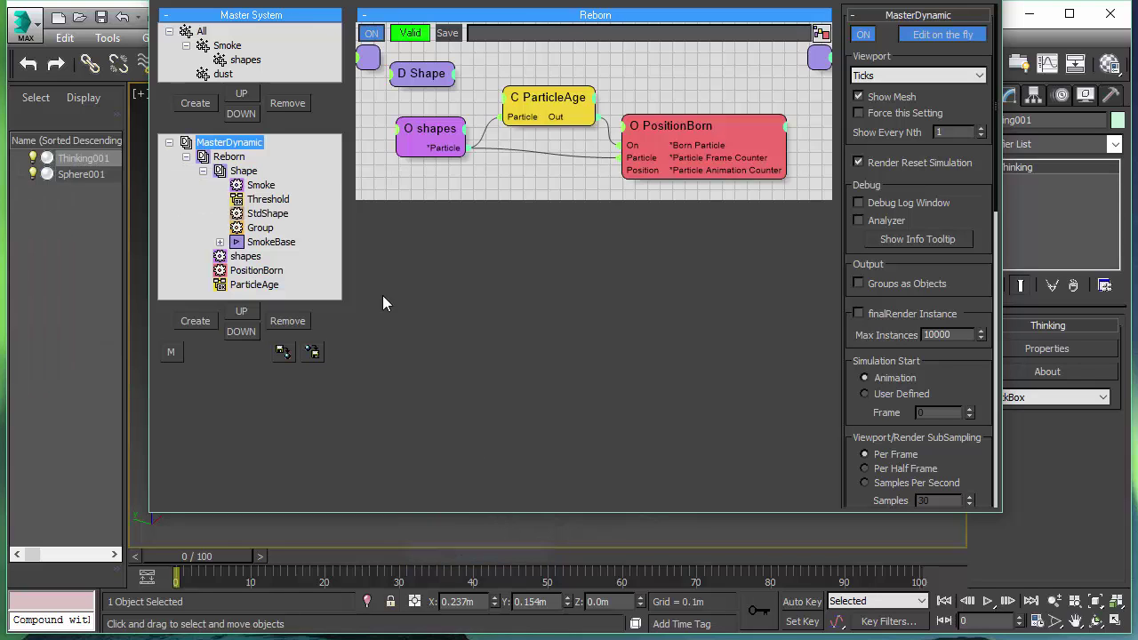
Step: Add Data Channels to the Shape cache channels and start Cache Record for Shape
{"action": "right_click", "coordinate": [222, 172]}
{"action": "mouse_move", "coordinate": [297, 261]}
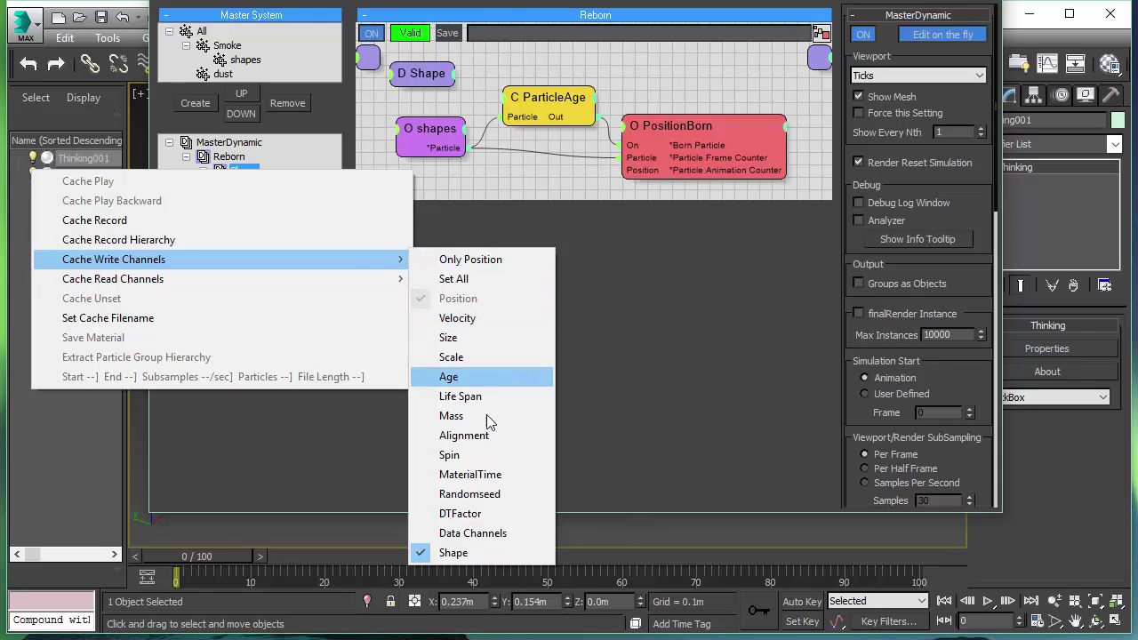
{"action": "left_click", "coordinate": [476, 531]}
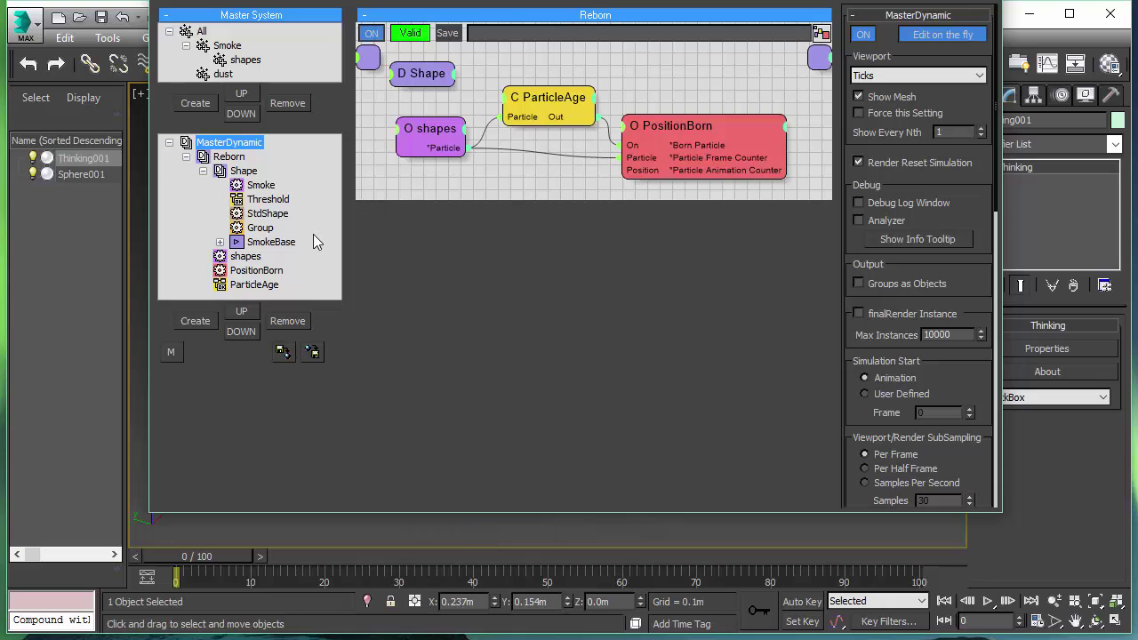
{"action": "right_click", "coordinate": [229, 170]}
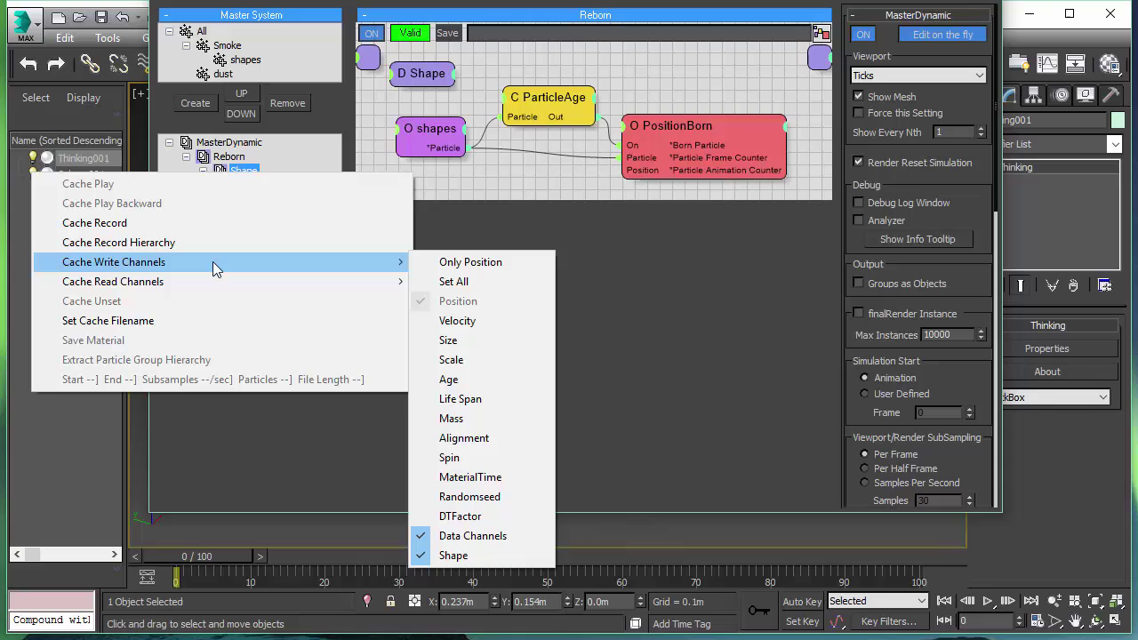
{"action": "left_click", "coordinate": [121, 225]}
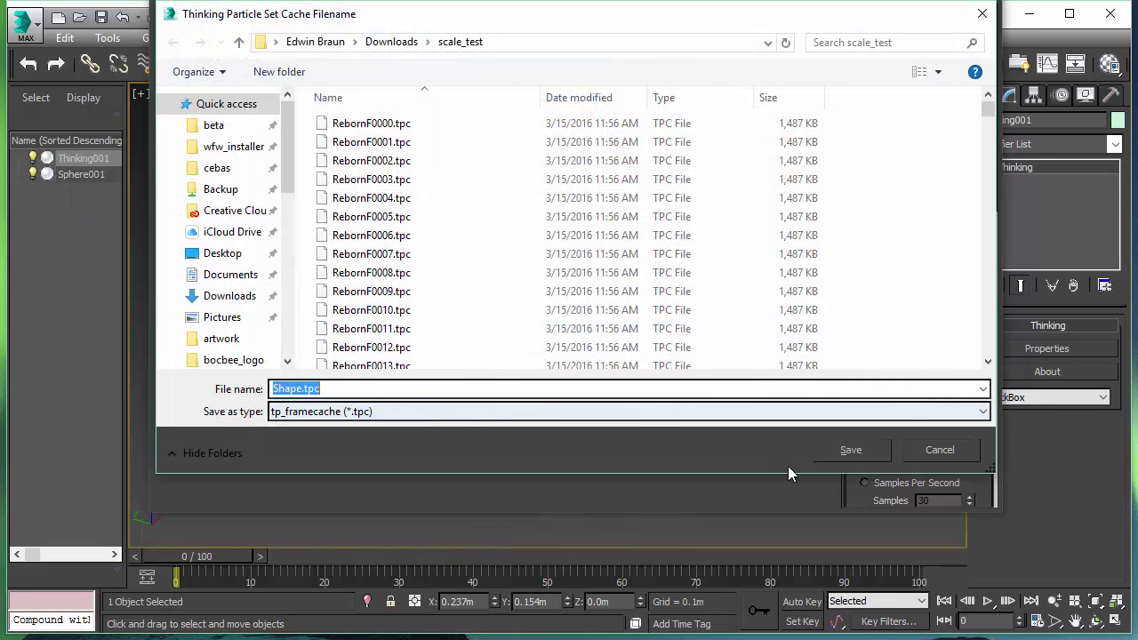
Step: Save the cache as Shape.tpc to record it, then end recording and re-expand the Shape group
{"action": "left_click", "coordinate": [869, 450]}
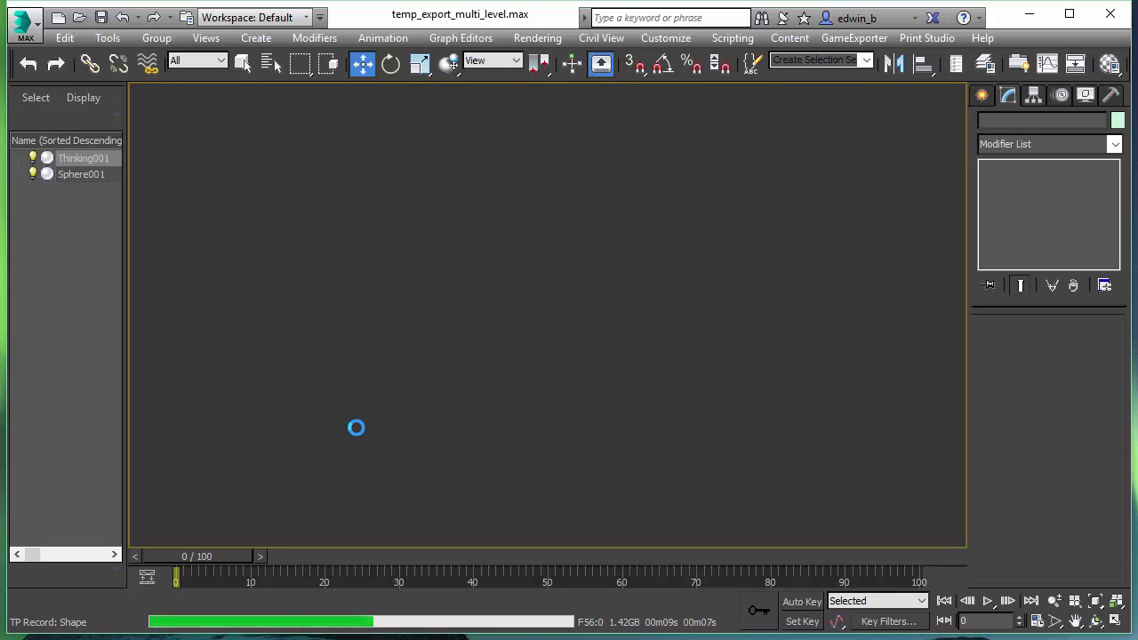
{"action": "key", "text": "Escape"}
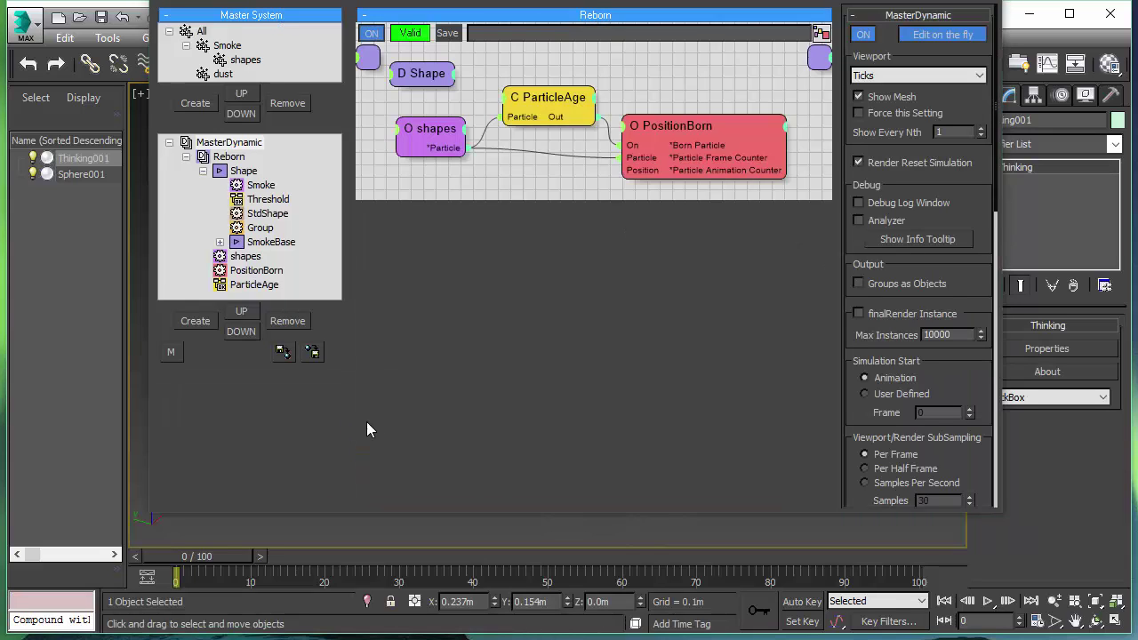
{"action": "left_click", "coordinate": [202, 175]}
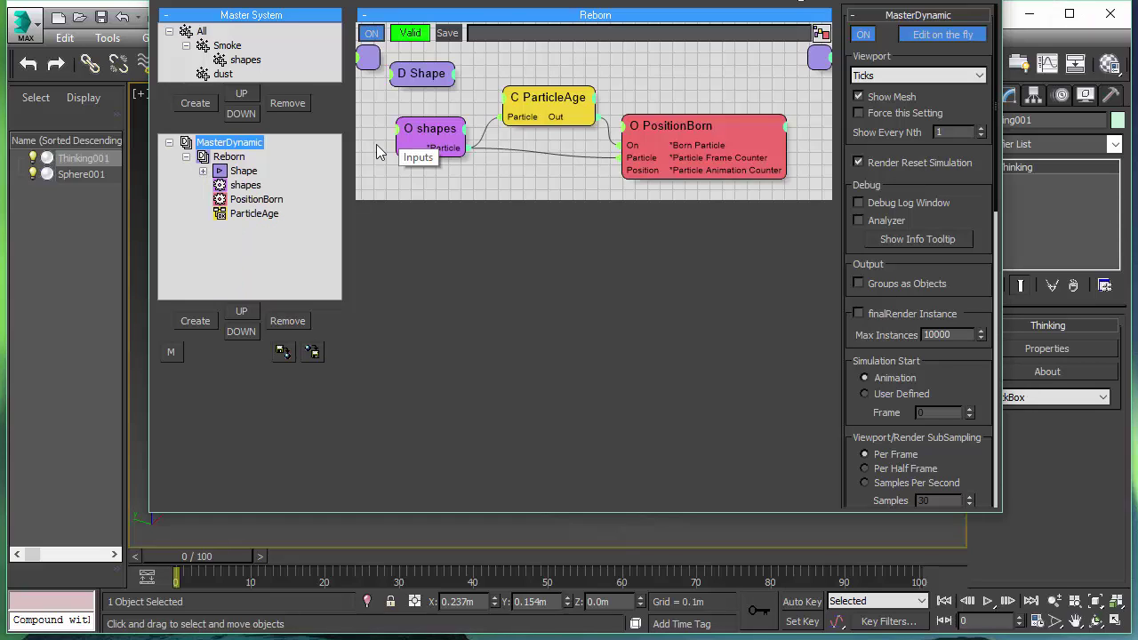
{"action": "left_click", "coordinate": [203, 171]}
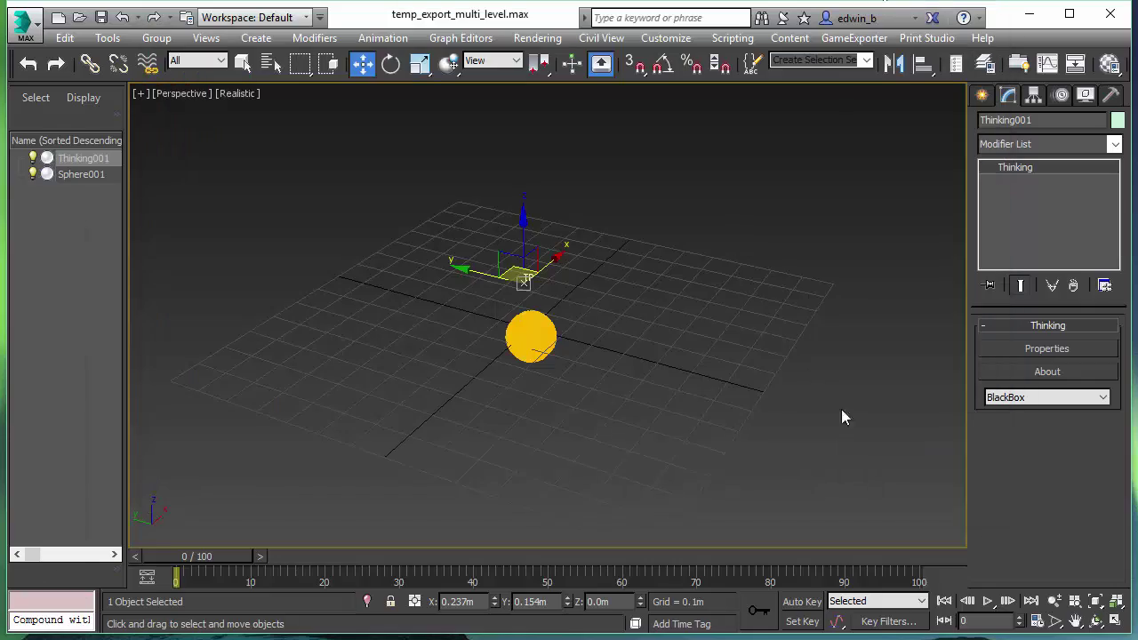
Step: Play the simulation and stop at frame 30 to check the cached particles
{"action": "left_click", "coordinate": [986, 601]}
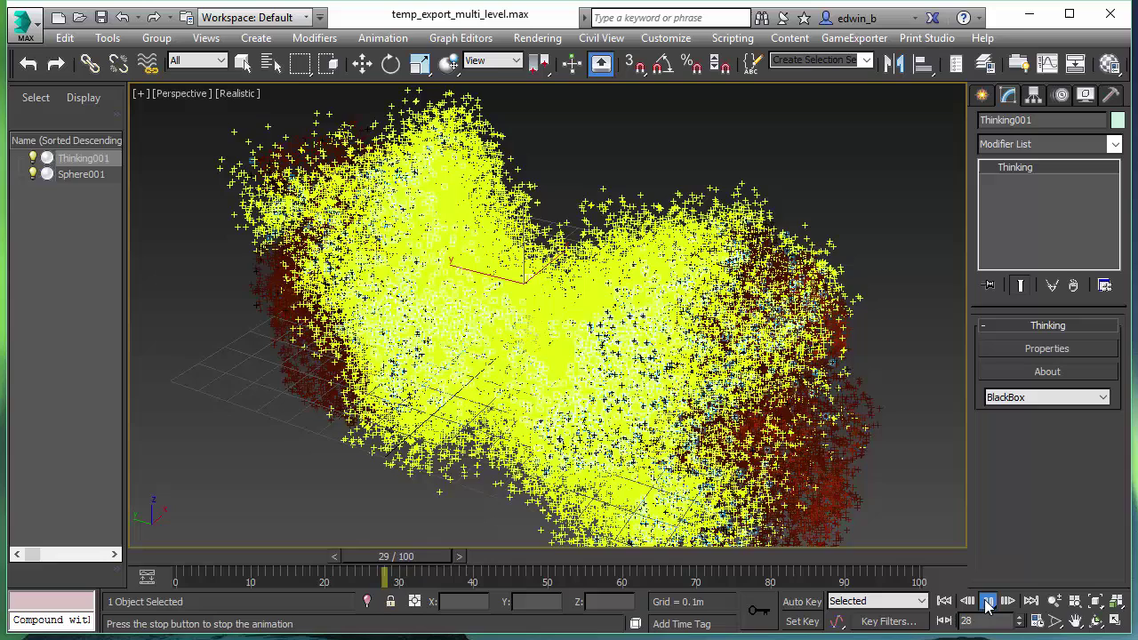
{"action": "left_click", "coordinate": [987, 601]}
{"action": "key", "text": "w"}
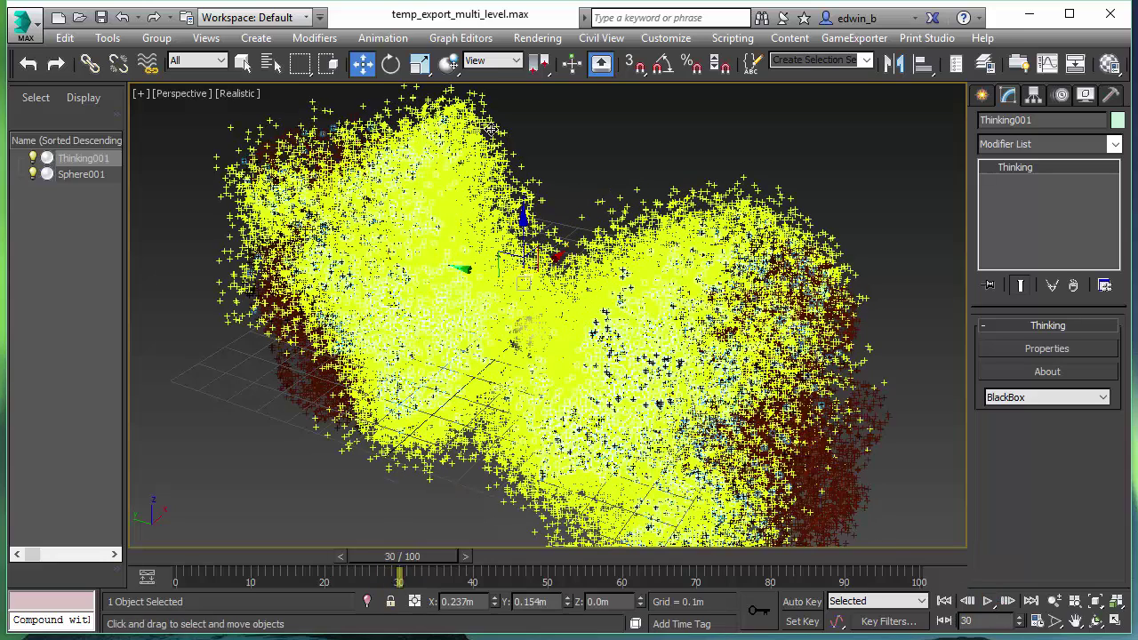
{"action": "scroll", "coordinate": [619, 381], "scroll_direction": "down", "scroll_amount": 5}
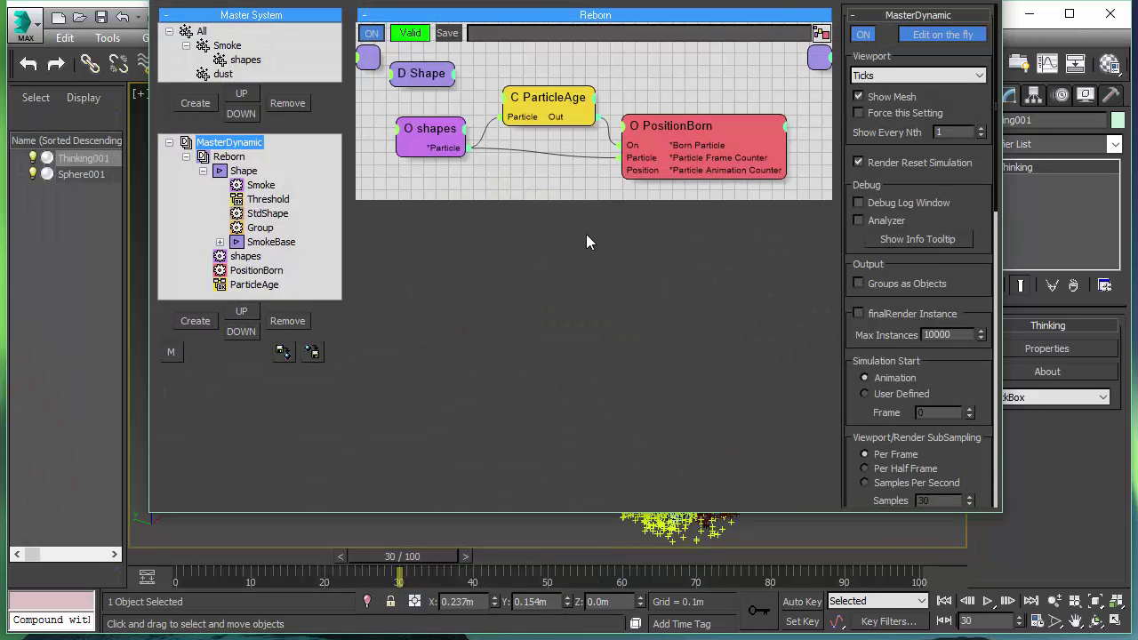
Step: Collapse the Shape group and reset Reborn's cache write channels to Only Position
{"action": "left_click", "coordinate": [203, 170]}
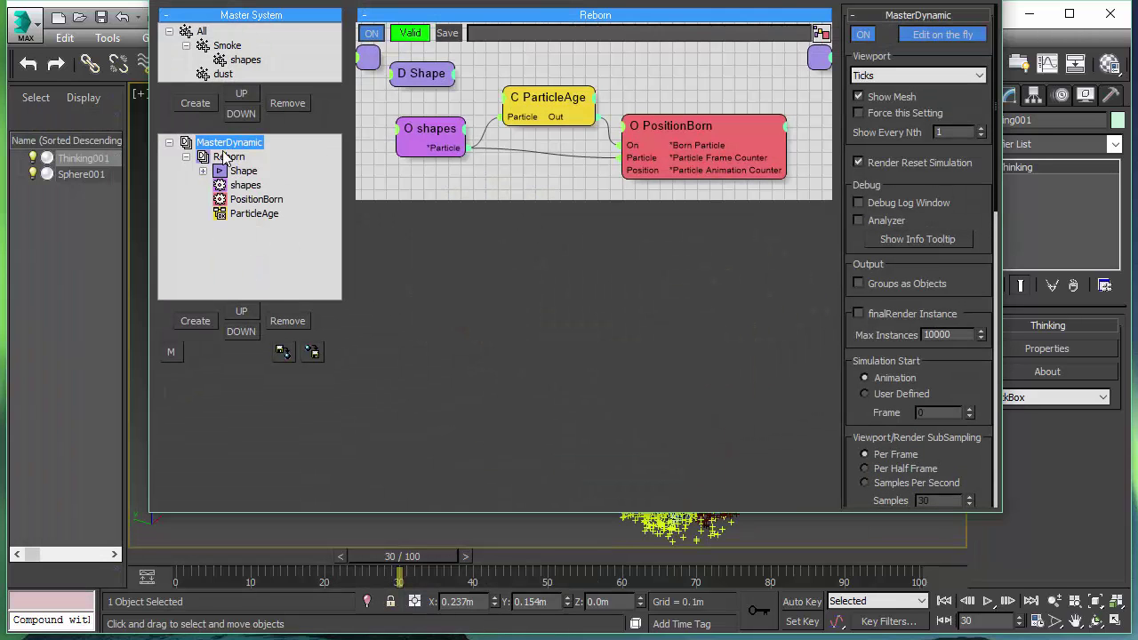
{"action": "right_click", "coordinate": [202, 159]}
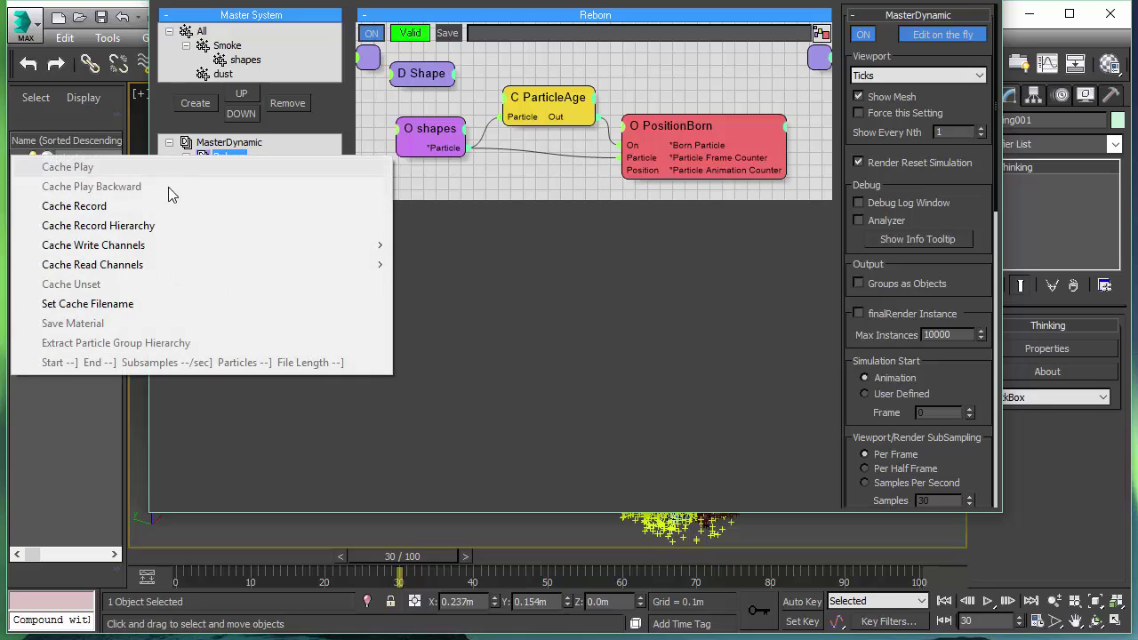
{"action": "mouse_move", "coordinate": [202, 244]}
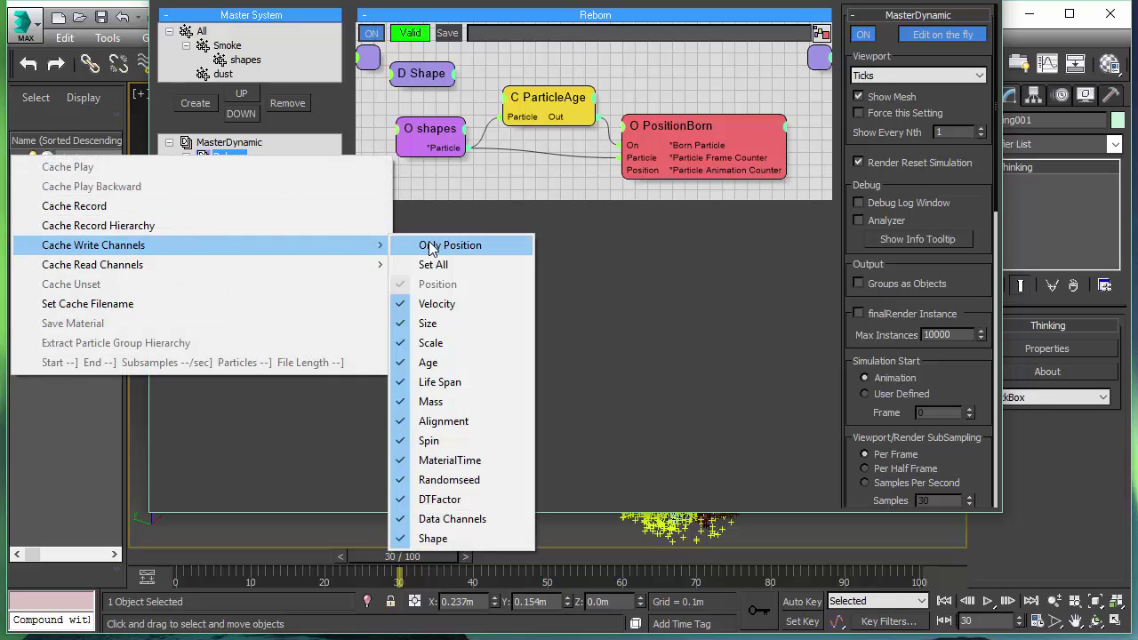
{"action": "left_click", "coordinate": [478, 246]}
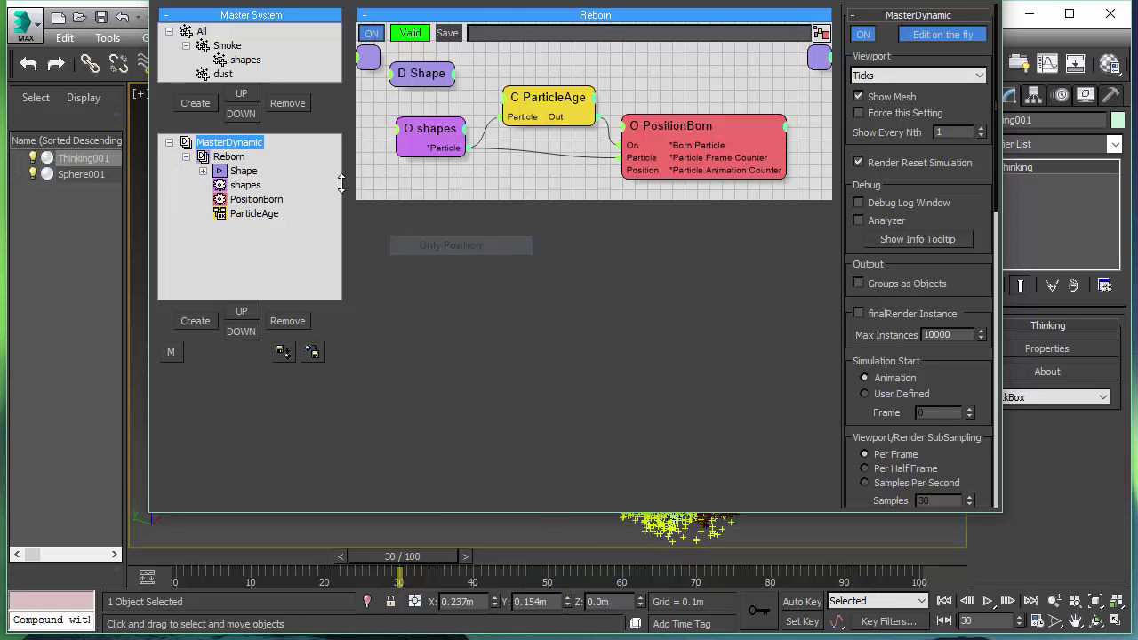
Step: Add Data Channels and Shape to Reborn's cached write channels
{"action": "right_click", "coordinate": [205, 157]}
{"action": "mouse_move", "coordinate": [291, 243]}
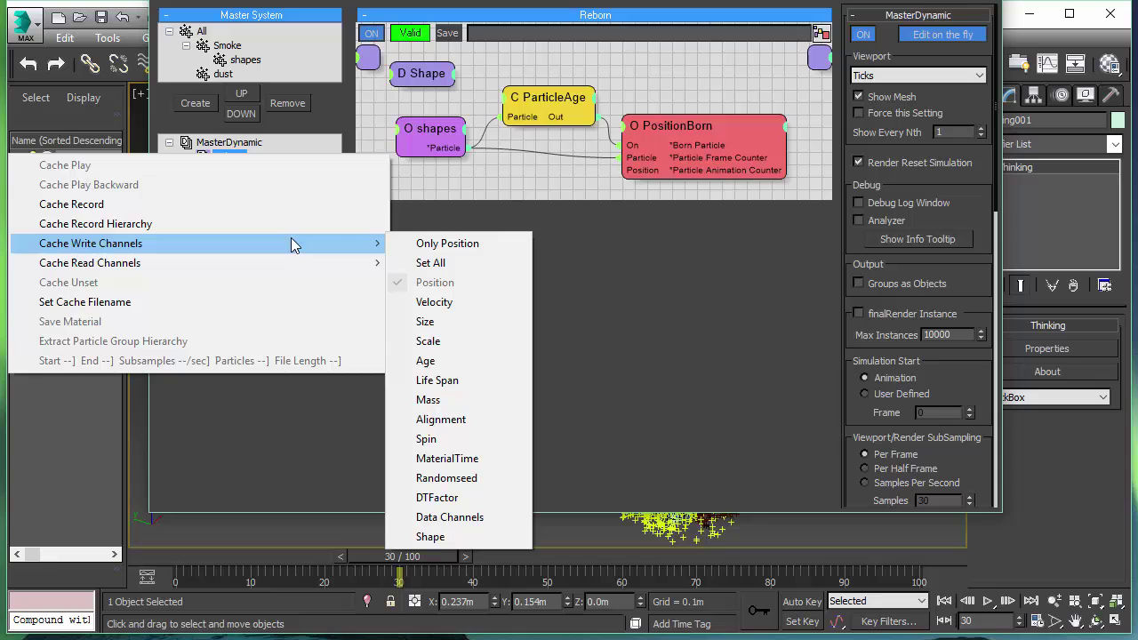
{"action": "left_click", "coordinate": [449, 518]}
{"action": "right_click", "coordinate": [206, 158]}
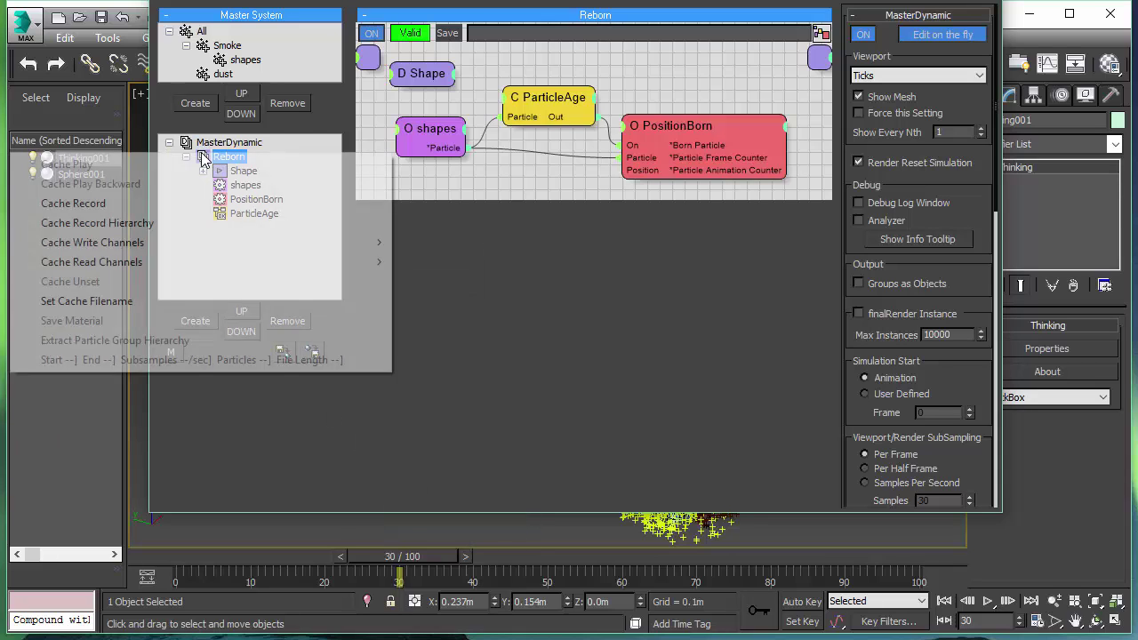
{"action": "mouse_move", "coordinate": [279, 244]}
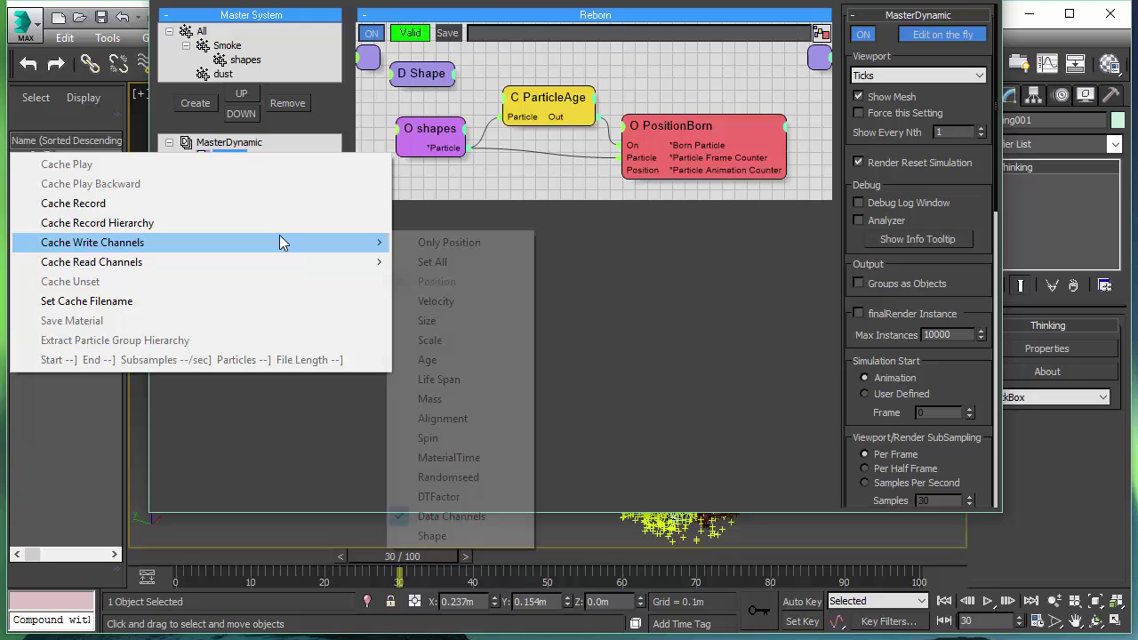
{"action": "left_click", "coordinate": [432, 535]}
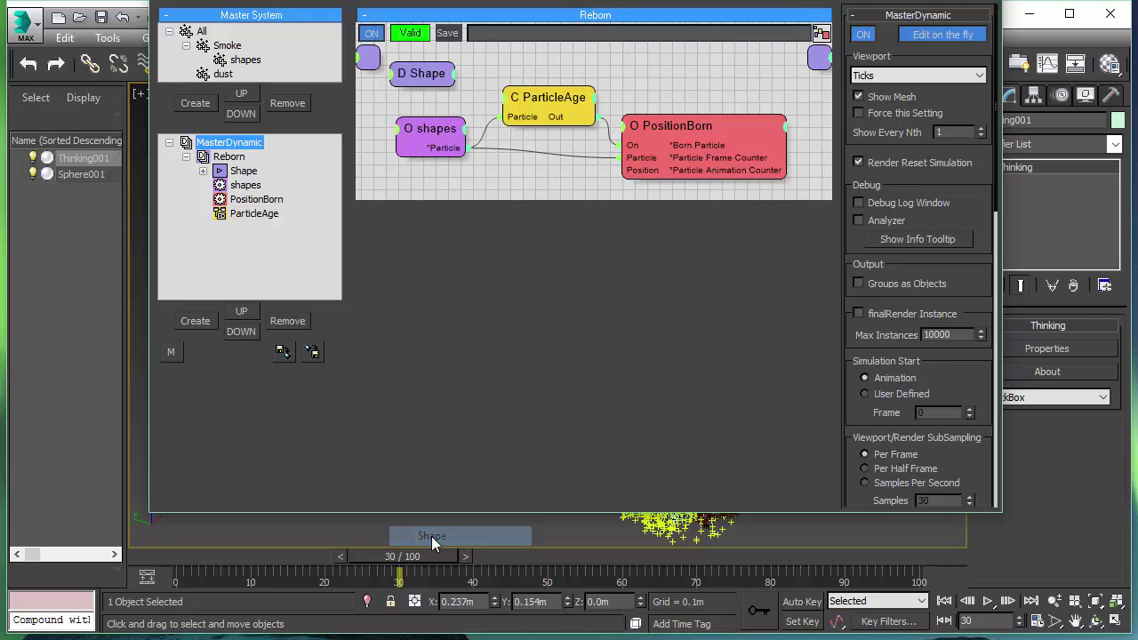
{"action": "right_click", "coordinate": [205, 158]}
{"action": "mouse_move", "coordinate": [377, 245]}
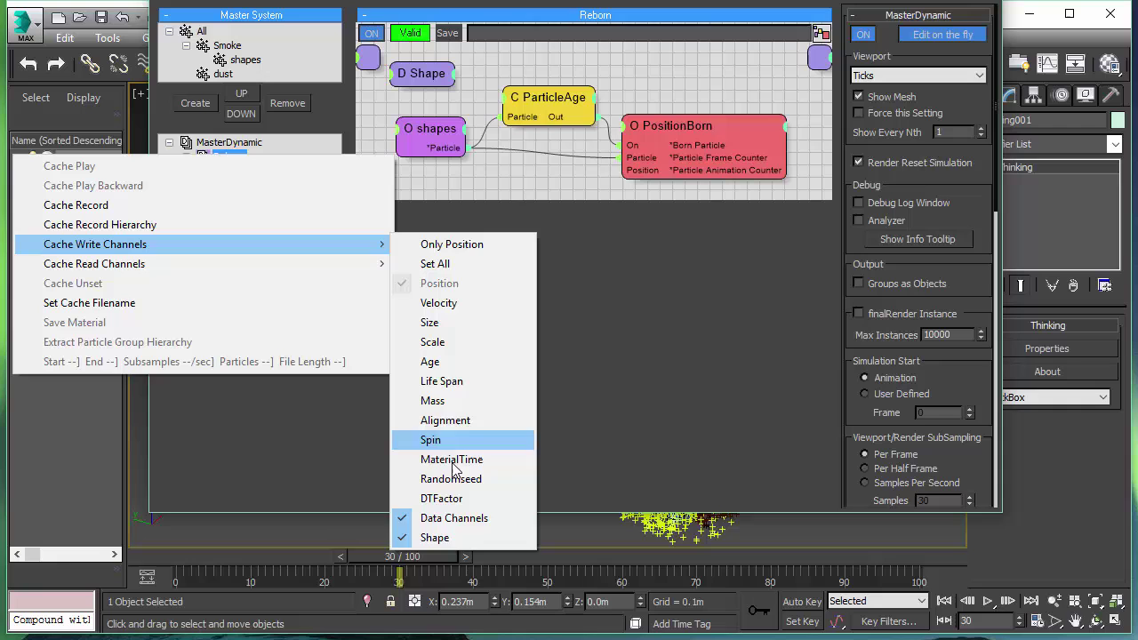
Step: Record the Reborn group's cache to Reborn.tpc, then expand the Shape group
{"action": "left_click", "coordinate": [75, 205]}
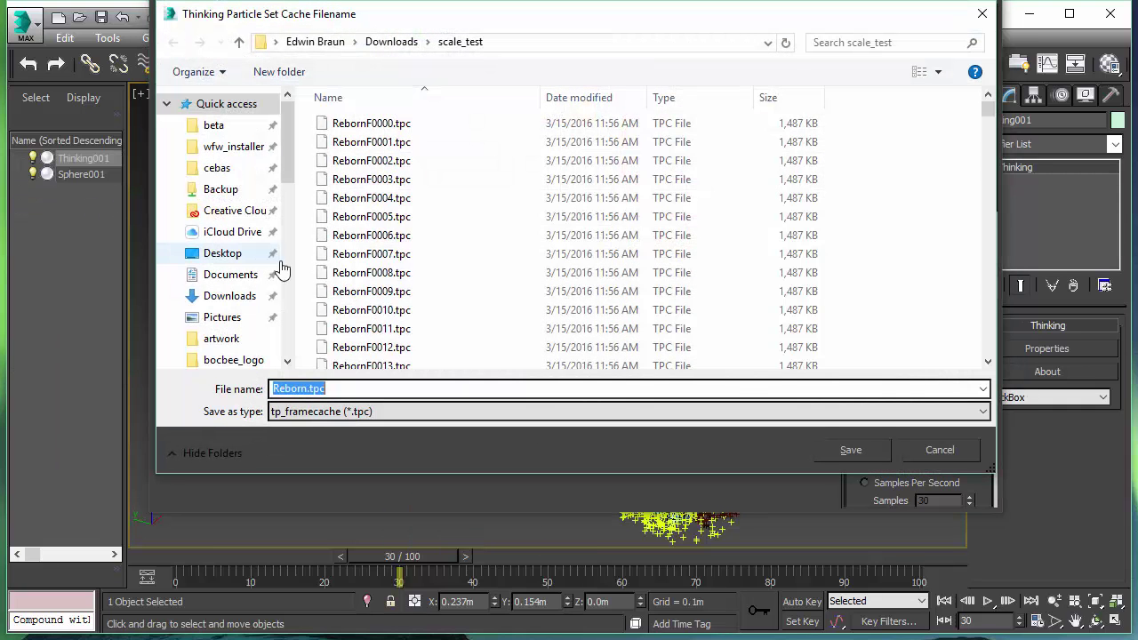
{"action": "left_click", "coordinate": [879, 456]}
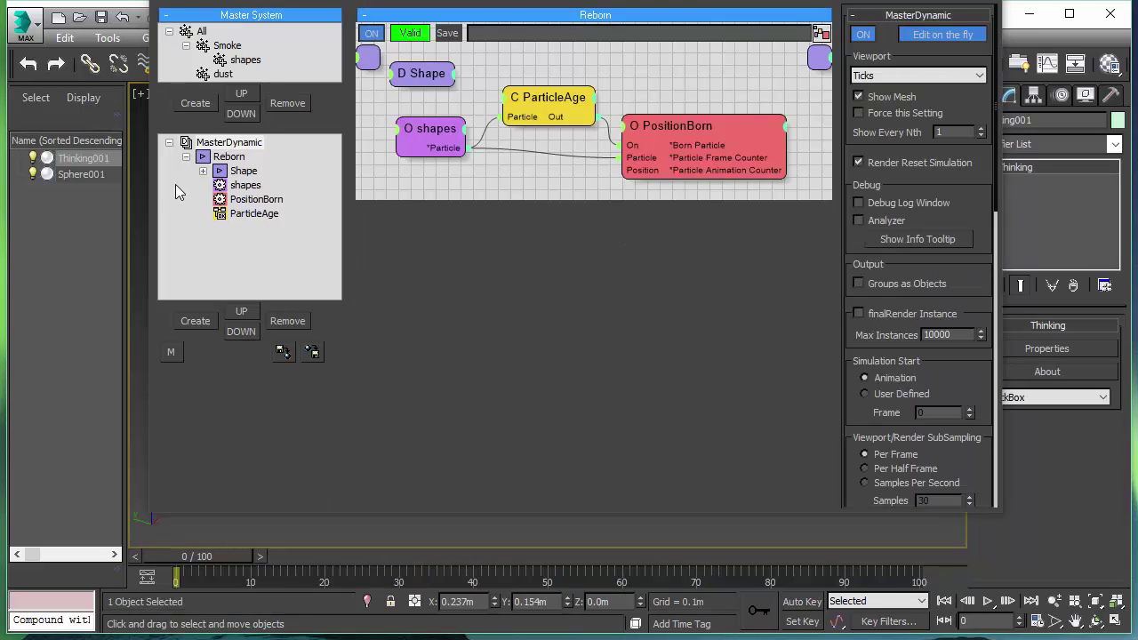
{"action": "left_click", "coordinate": [203, 171]}
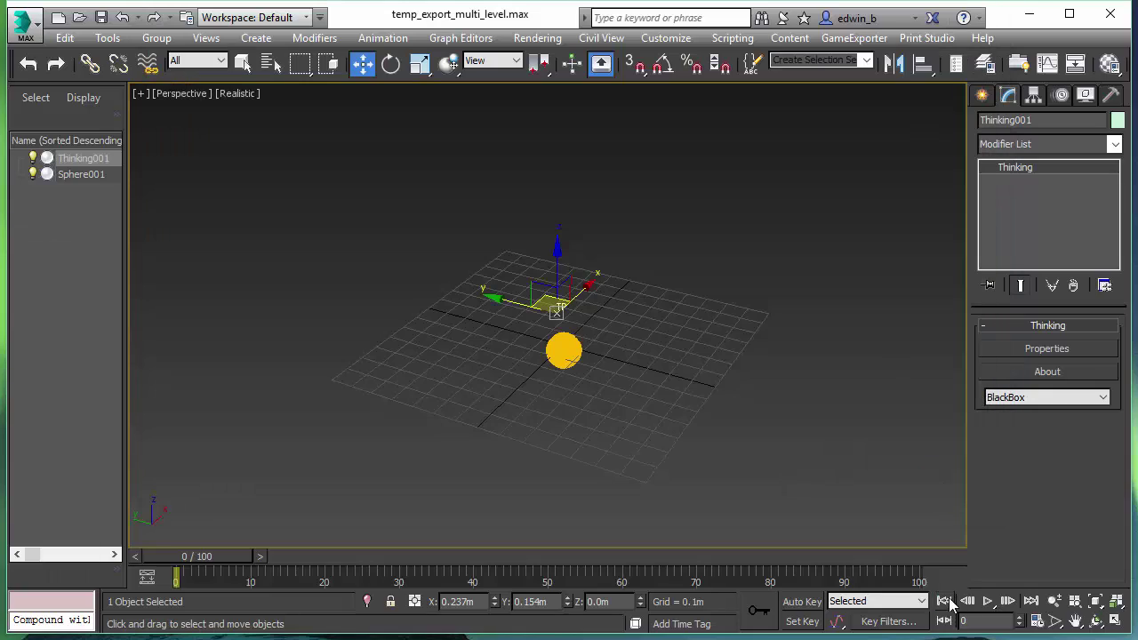
Step: Play back the cached simulation and stop it at frame 25
{"action": "left_click", "coordinate": [988, 601]}
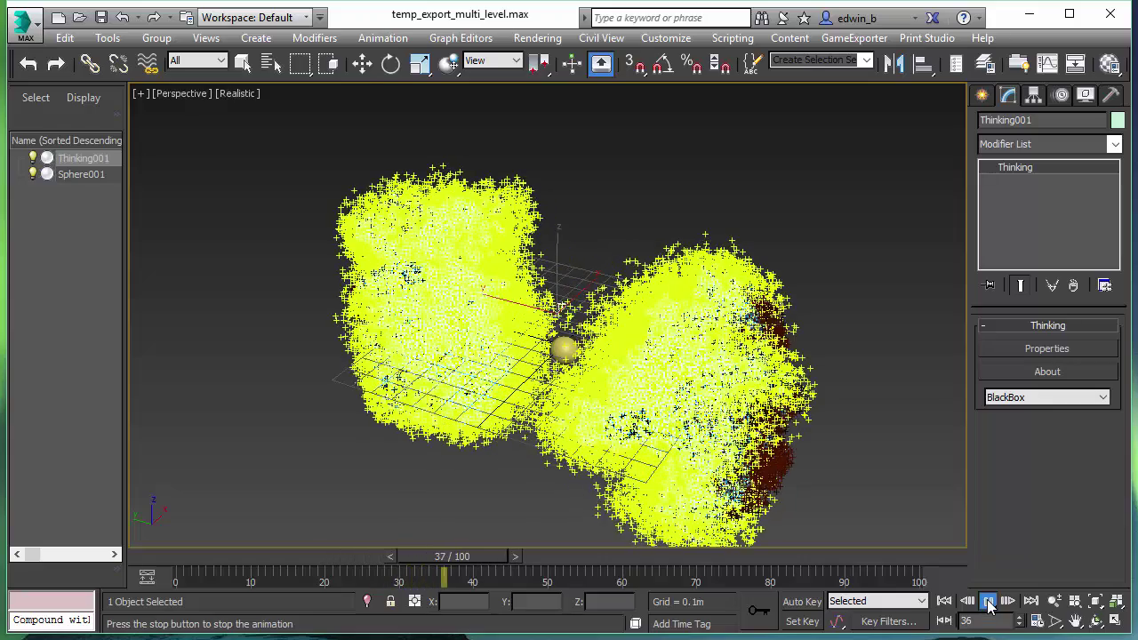
{"action": "left_click", "coordinate": [988, 601]}
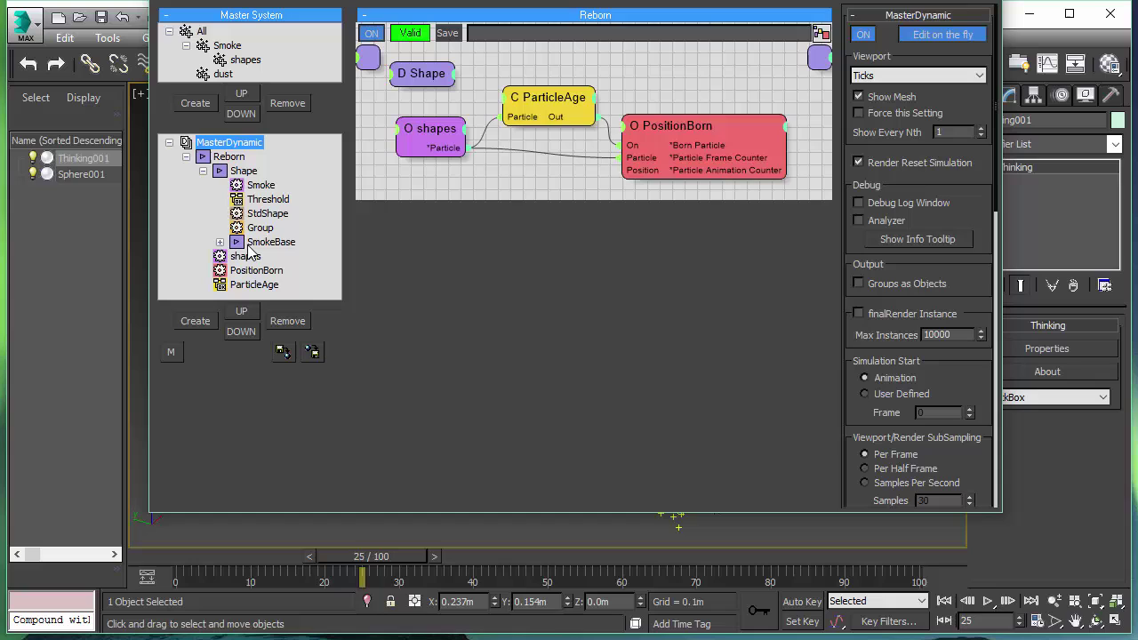
Step: Open the tP Hierarchy Record tool for Reborn and move its window aside
{"action": "right_click", "coordinate": [205, 160]}
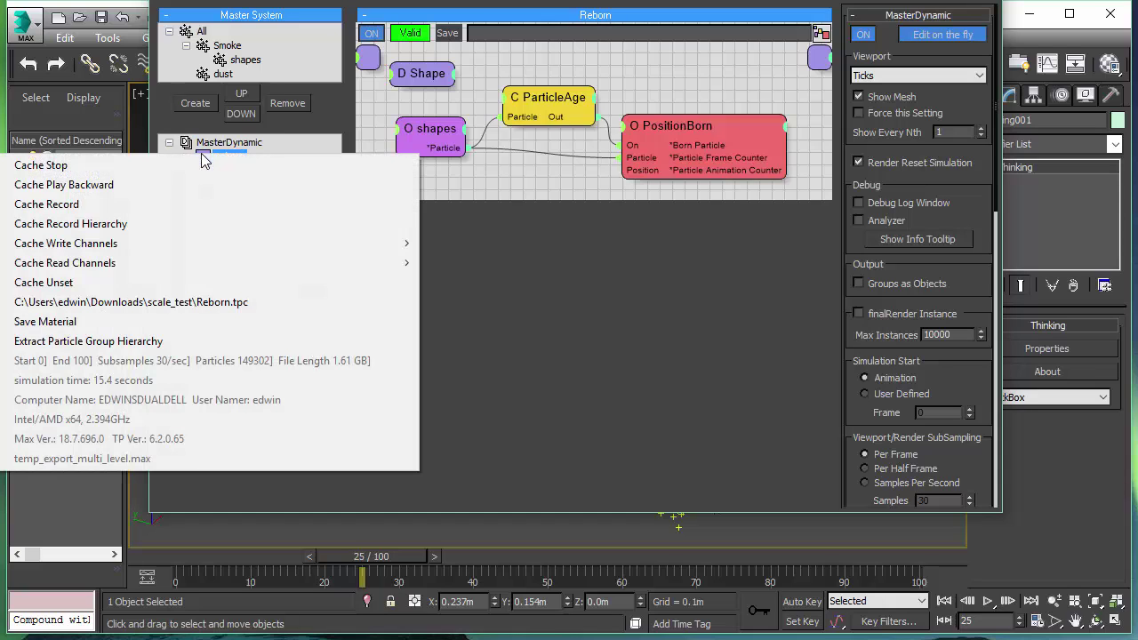
{"action": "left_click", "coordinate": [136, 222]}
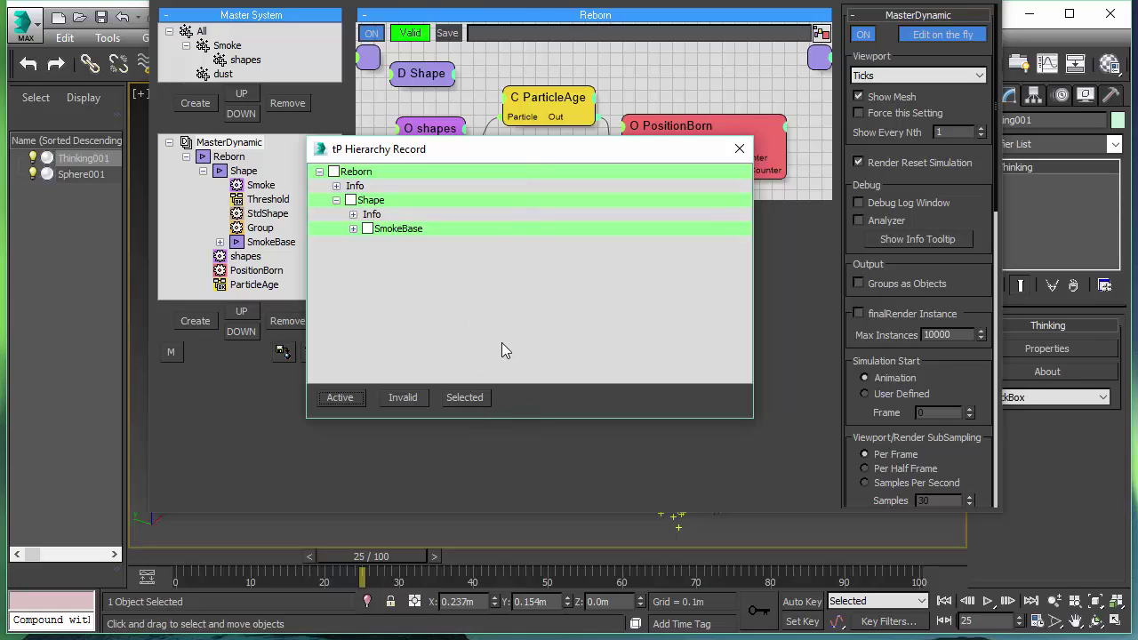
{"action": "left_click_drag", "start_coordinate": [474, 156], "coordinate": [567, 319]}
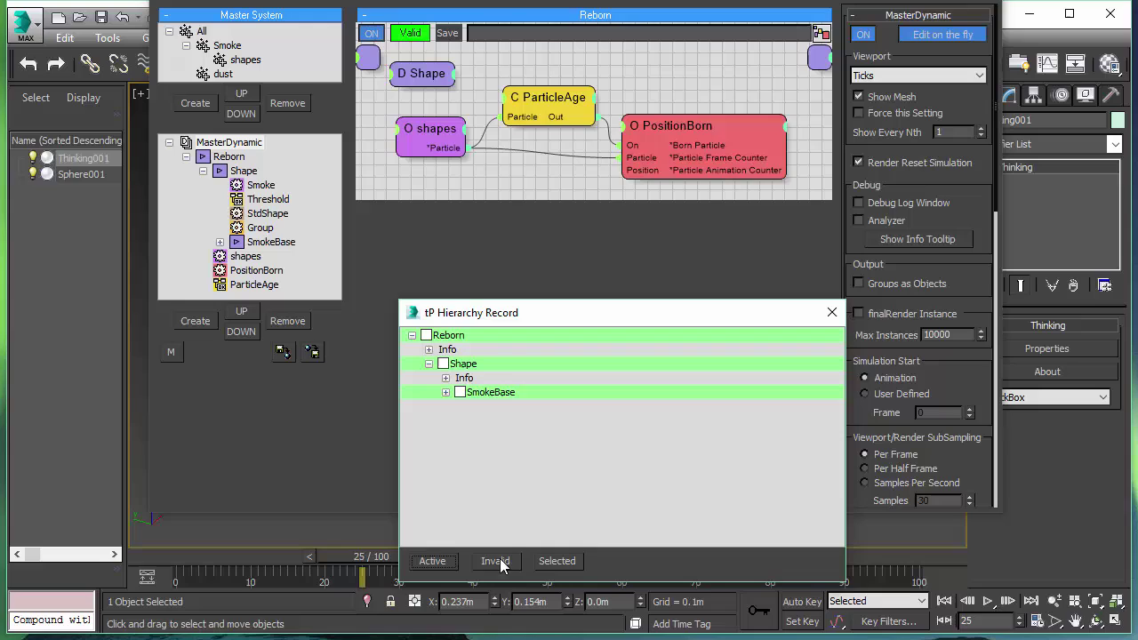
Step: Leave Reborn and Shape unmarked for recording, and expand SmokeBase to show create, SmkGRP, sim
{"action": "left_click", "coordinate": [427, 337]}
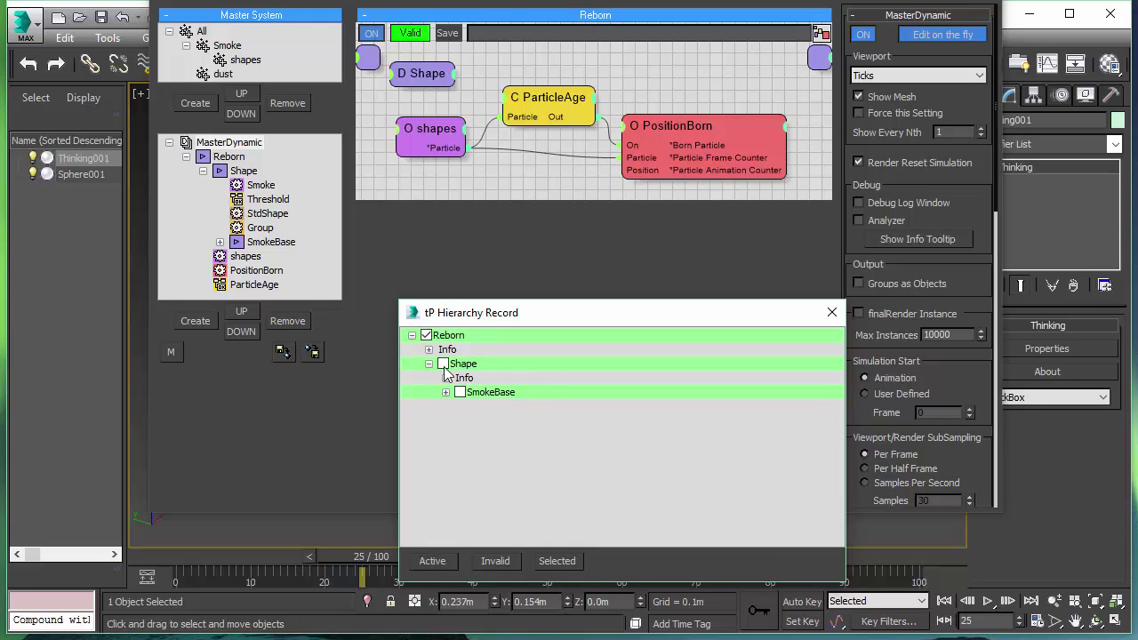
{"action": "left_click", "coordinate": [442, 363]}
{"action": "left_click", "coordinate": [442, 364]}
{"action": "left_click", "coordinate": [427, 336]}
{"action": "left_click", "coordinate": [219, 242]}
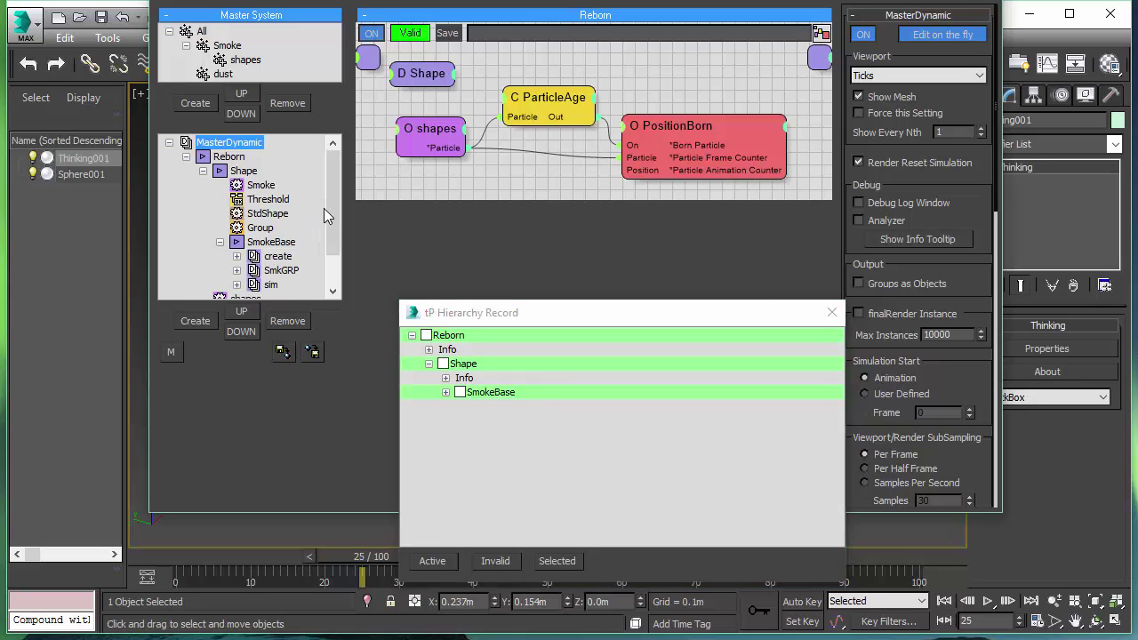
Step: Set the sim group's SmokeBoundary friction to 0.01 and select the SmokeBase level for re-recording
{"action": "left_click", "coordinate": [271, 285]}
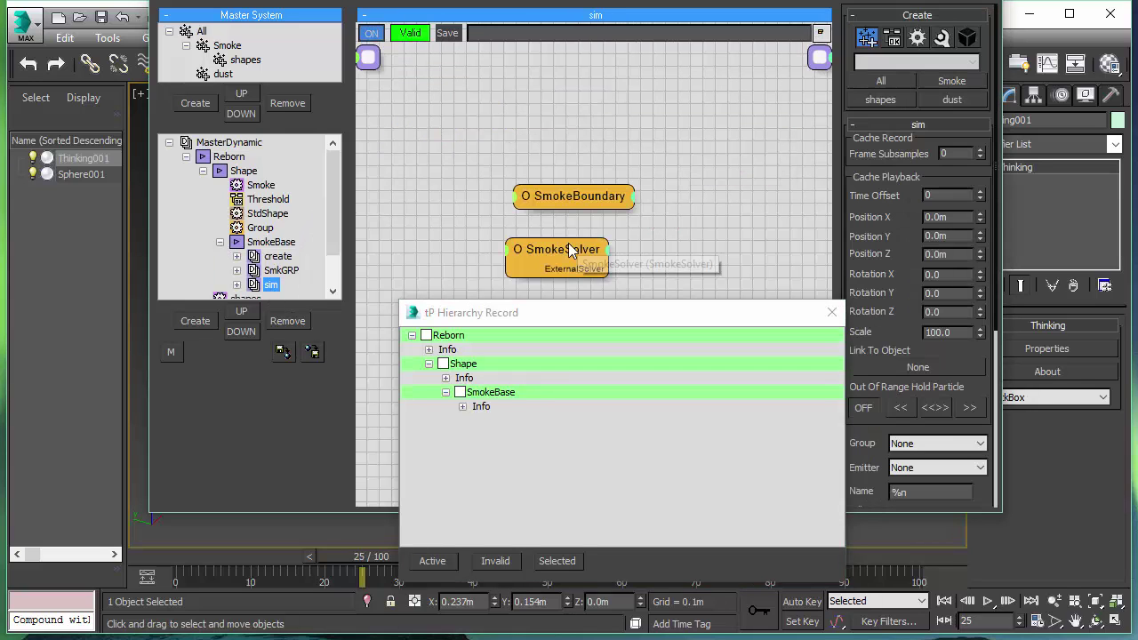
{"action": "left_click", "coordinate": [568, 243]}
{"action": "left_click", "coordinate": [582, 196]}
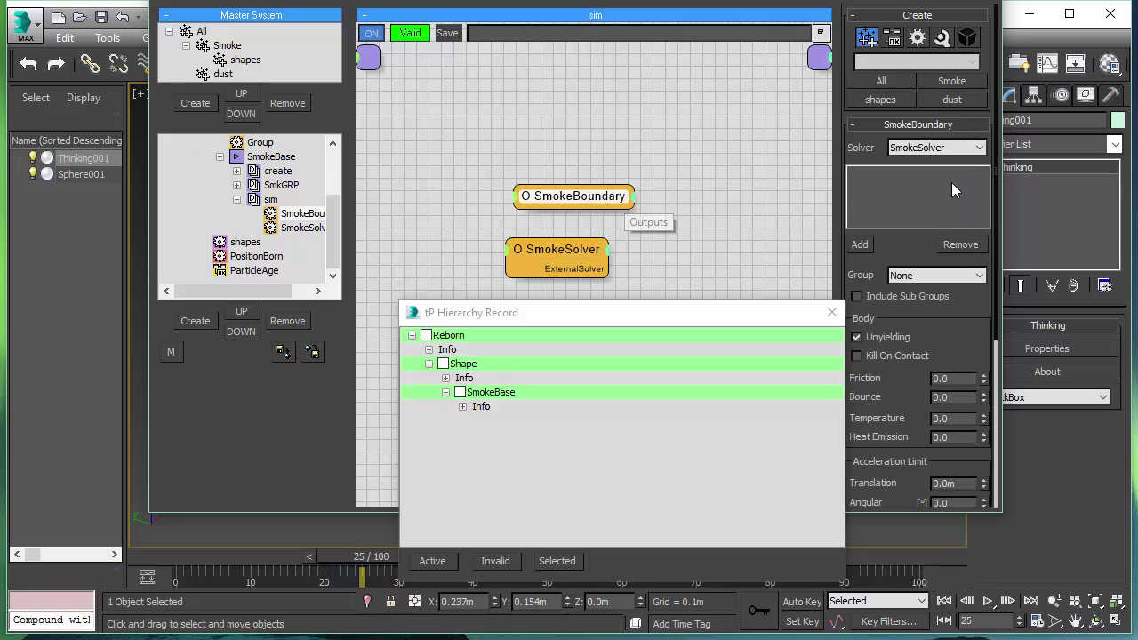
{"action": "left_click", "coordinate": [983, 375]}
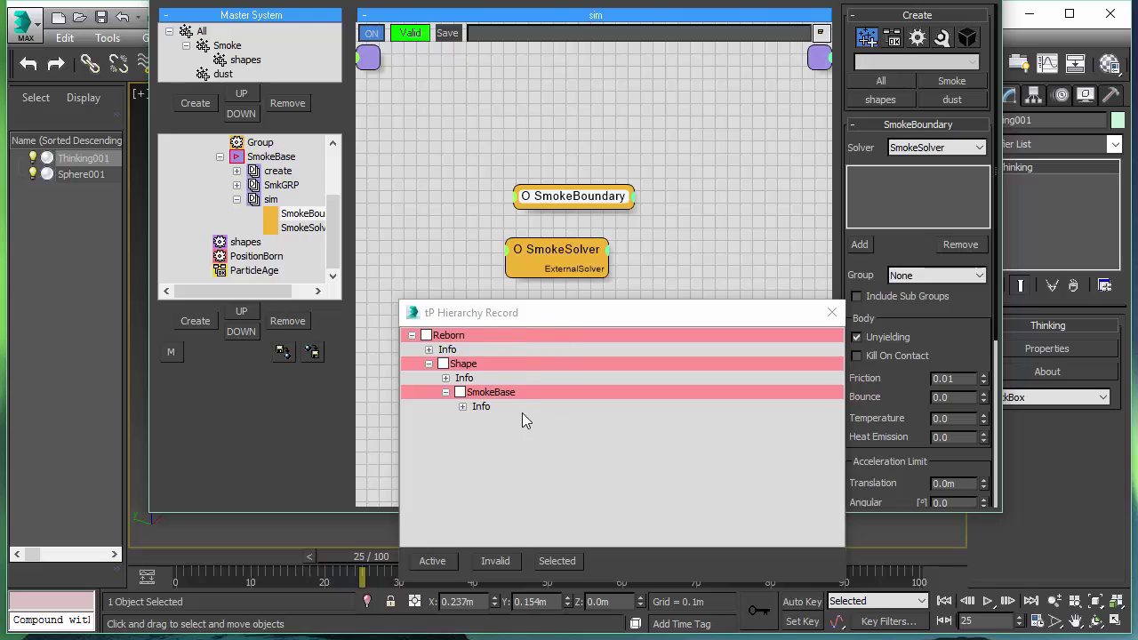
{"action": "left_click", "coordinate": [496, 399]}
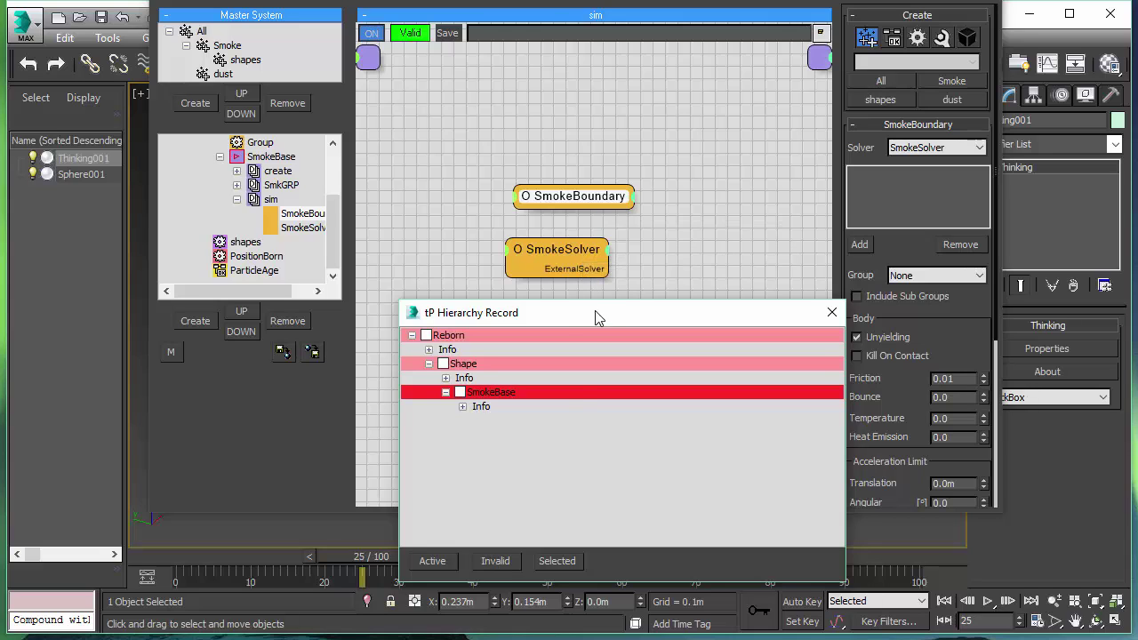
{"action": "left_click_drag", "start_coordinate": [596, 313], "coordinate": [585, 186]}
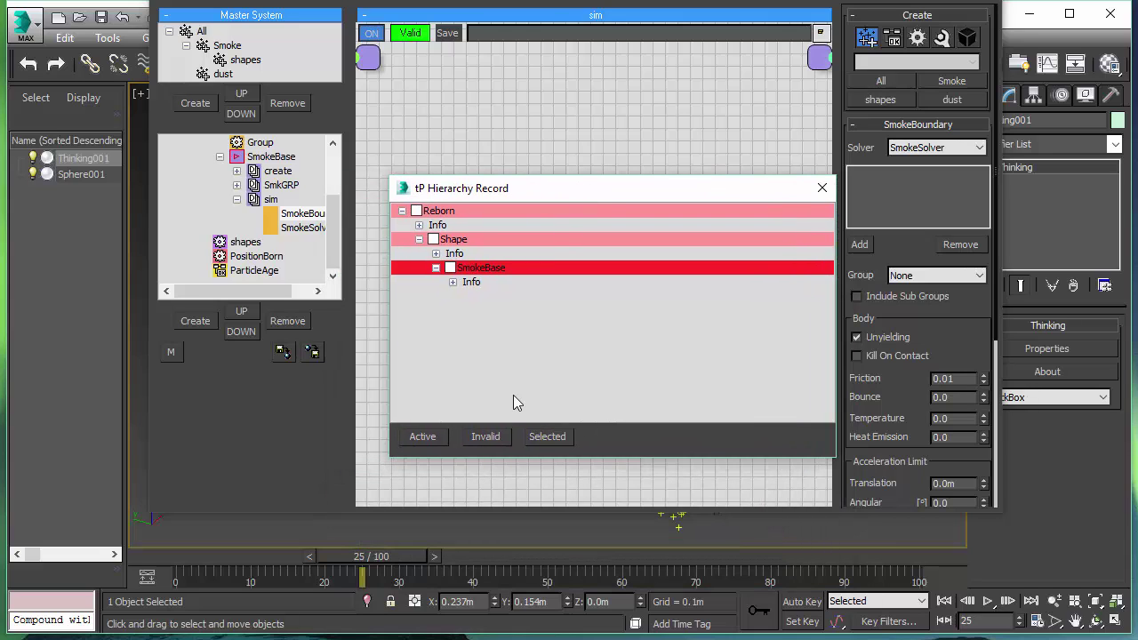
Step: Re-record the SmokeBase level's cache from the tP Hierarchy Record dialog
{"action": "left_click", "coordinate": [485, 436]}
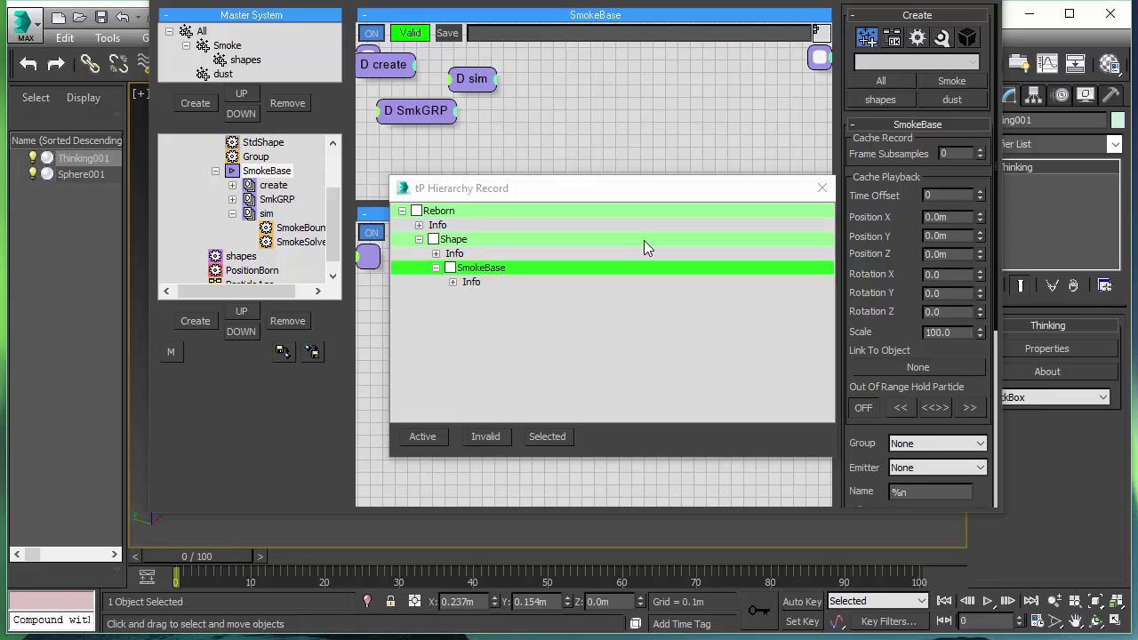
{"action": "left_click_drag", "start_coordinate": [662, 196], "coordinate": [620, 205]}
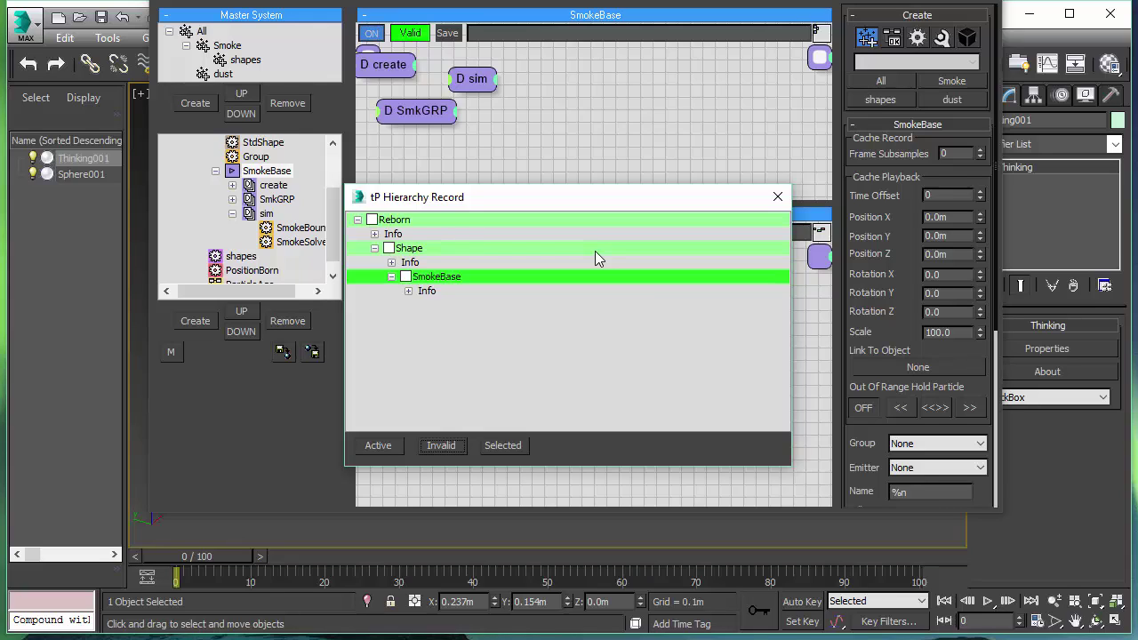
Step: Close tP Hierarchy Record, then check Shape's caching options and dismiss them unchanged
{"action": "left_click", "coordinate": [777, 196]}
{"action": "left_click", "coordinate": [267, 171]}
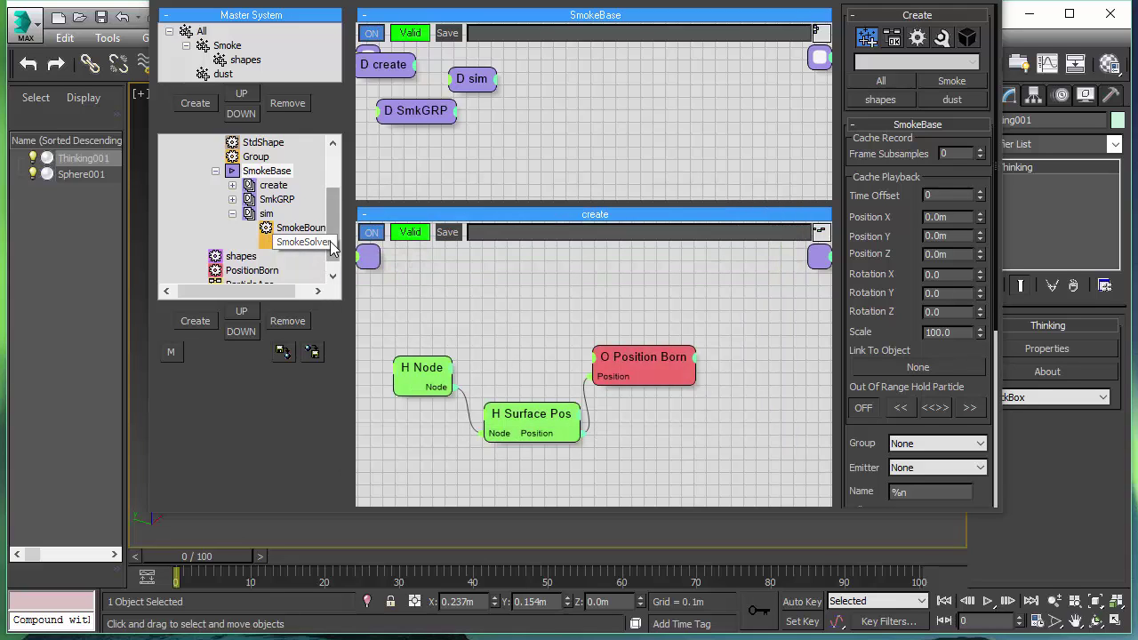
{"action": "scroll", "coordinate": [267, 222], "scroll_direction": "up", "scroll_amount": 2}
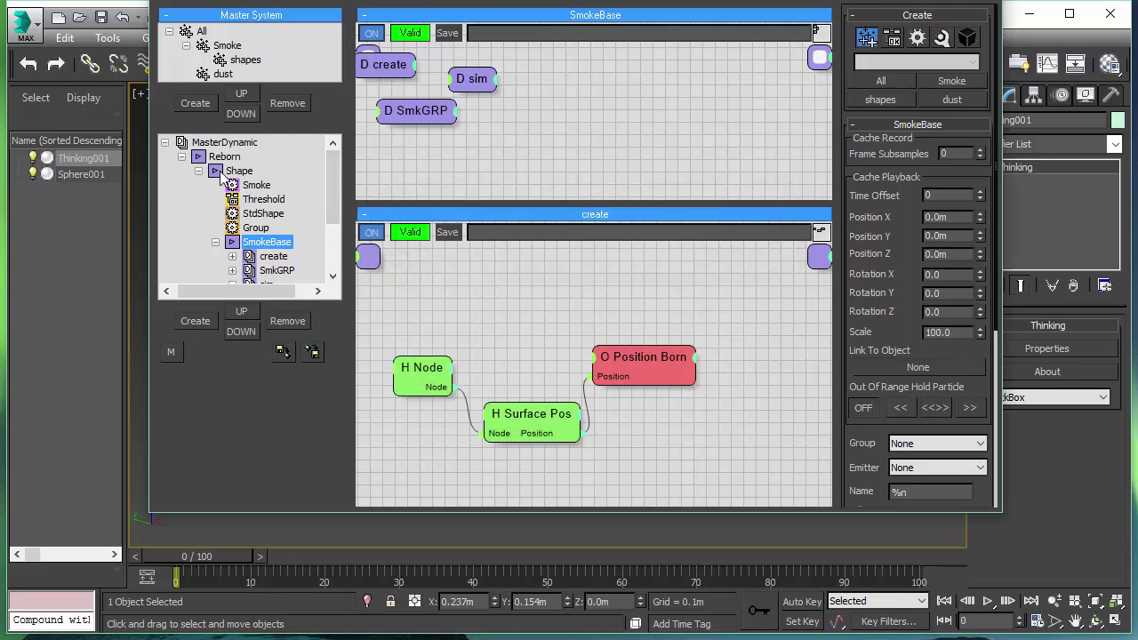
{"action": "right_click", "coordinate": [214, 171]}
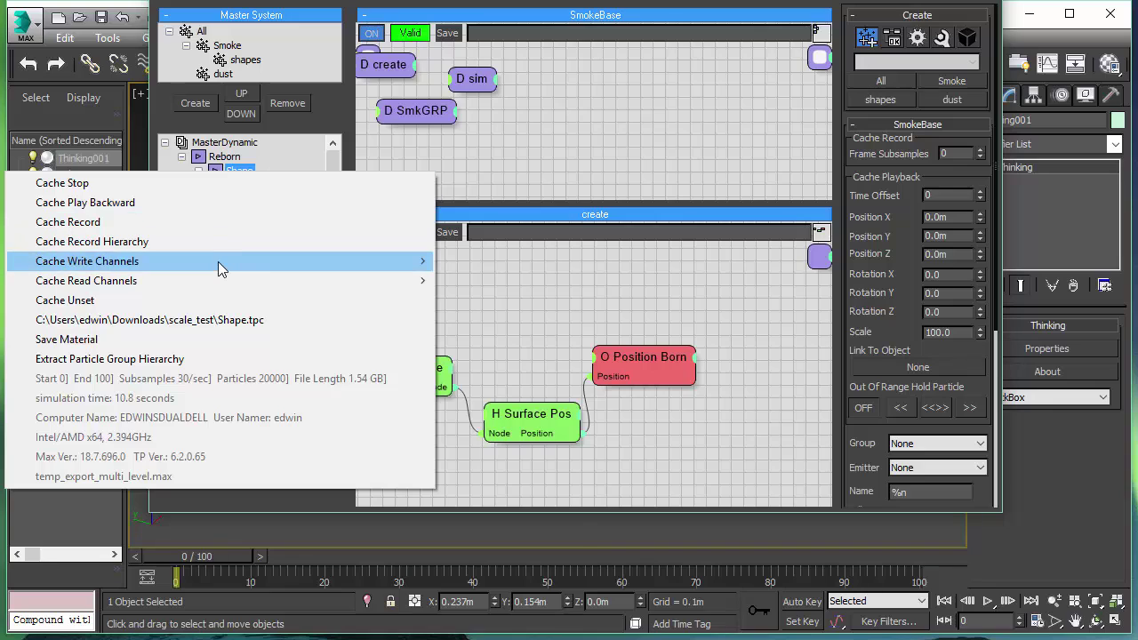
{"action": "mouse_move", "coordinate": [220, 270]}
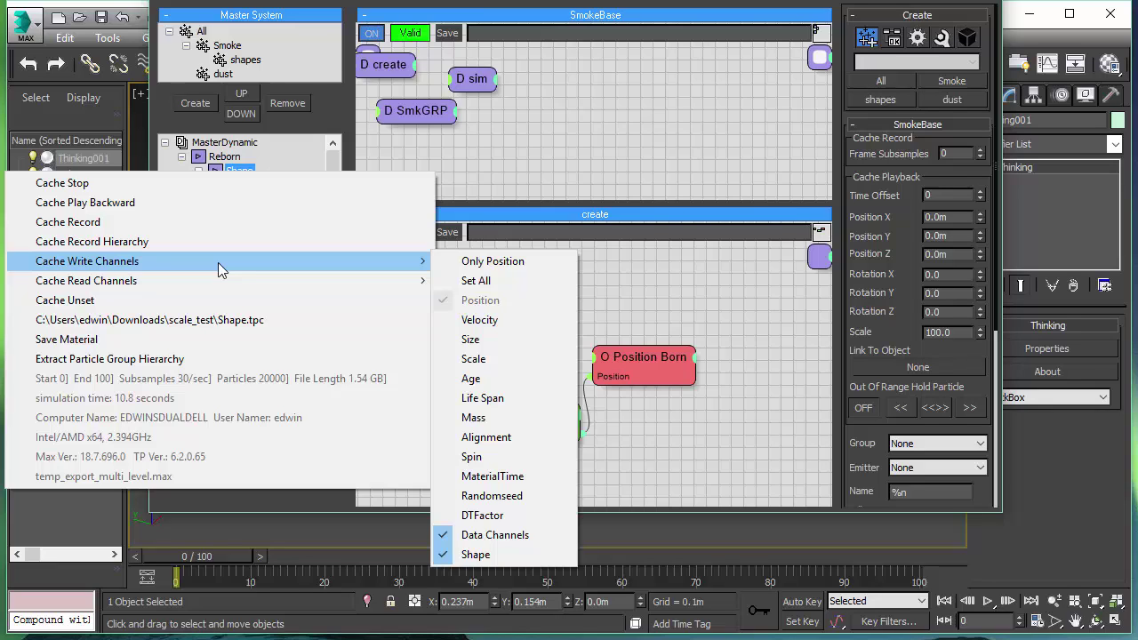
{"action": "left_click", "coordinate": [674, 1]}
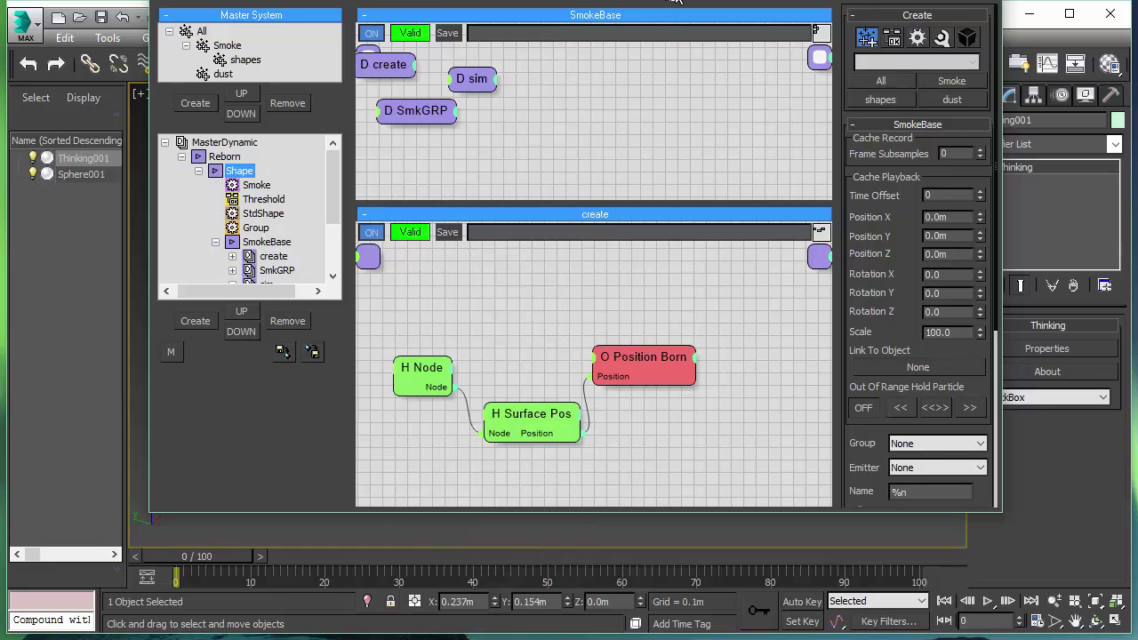
Step: Close the Thinking Particles editor with Alt+F4 and play the cached smoke animation
{"action": "right_click", "coordinate": [674, 2]}
{"action": "key", "text": "alt+F4"}
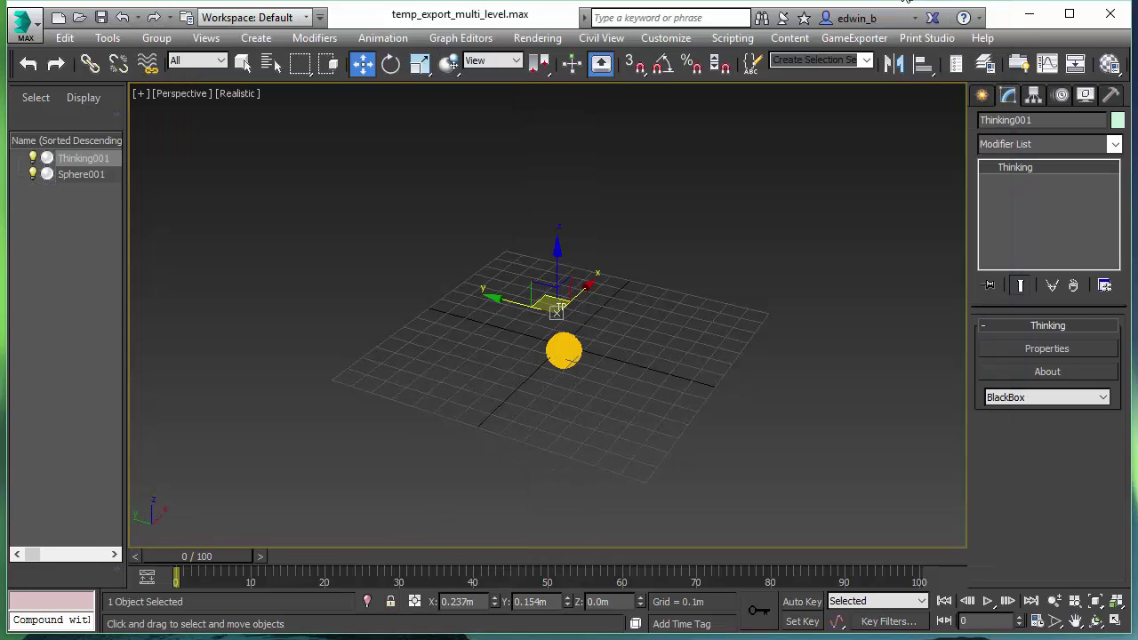
{"action": "left_click", "coordinate": [987, 601]}
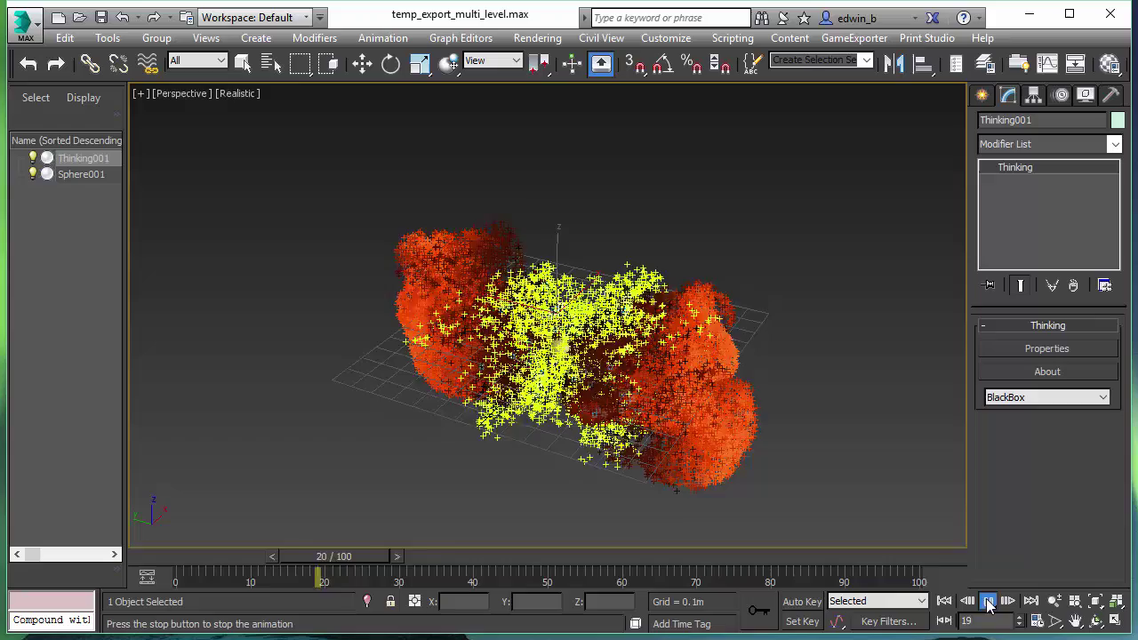